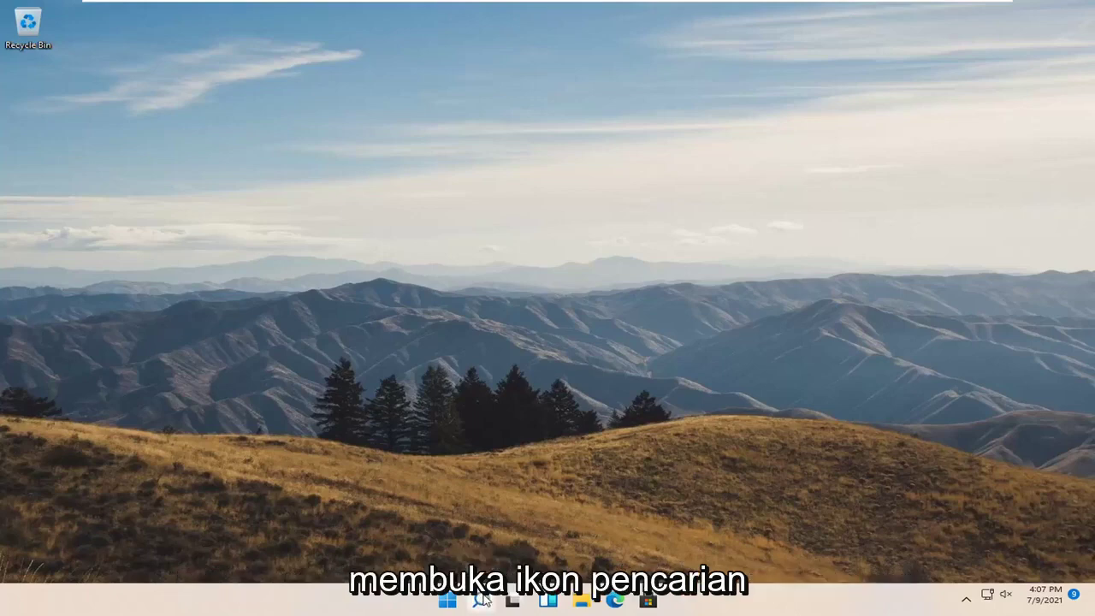
# Search Windows for 'group policy' and open the Edit group policy result
pyautogui.write('group policy')
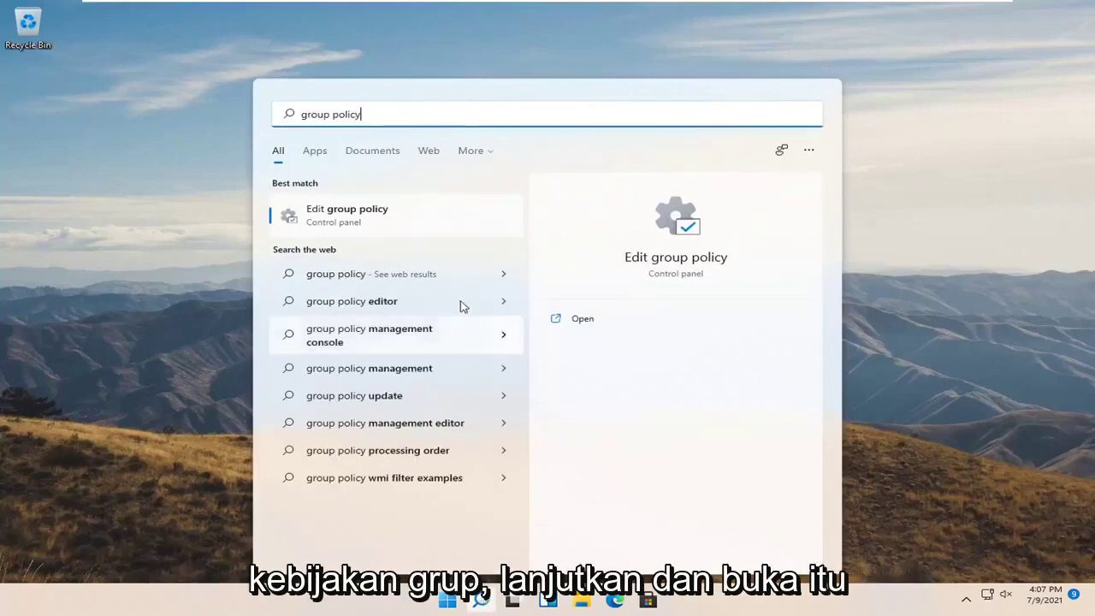
pyautogui.click(348, 220)
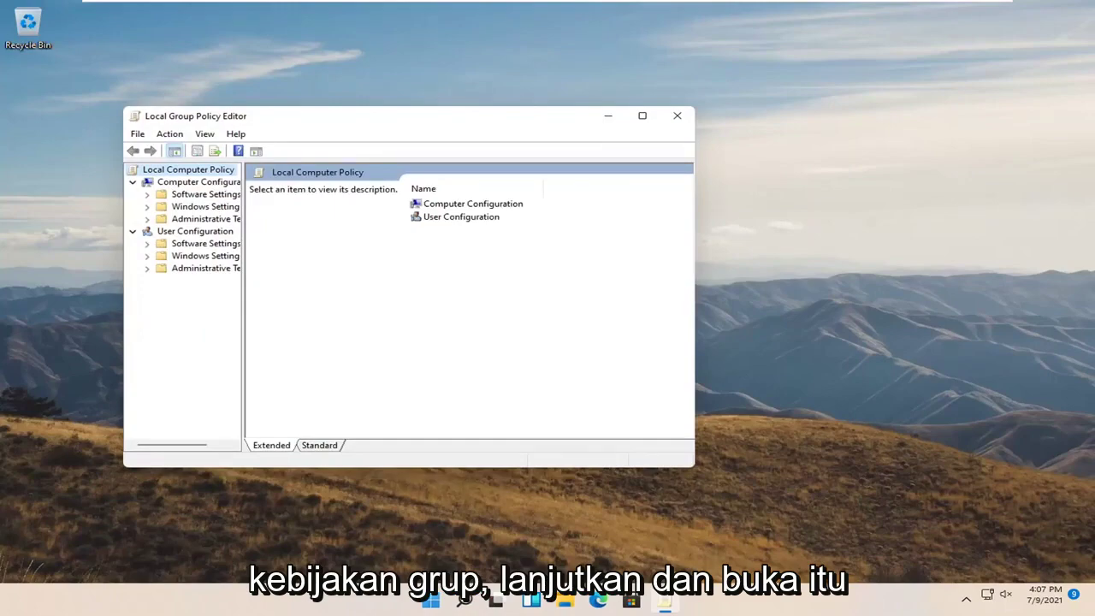
# Maximize the editor, widen the tree, and open BitLocker Operating System Drives' 'Require additional authentication at startup'
pyautogui.click(642, 115)
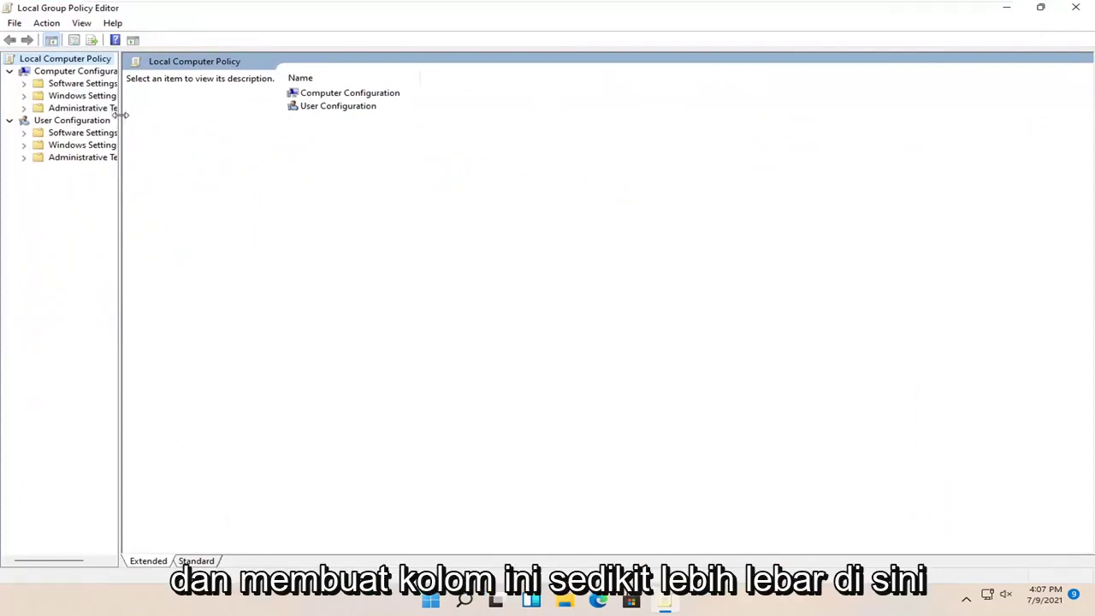
pyautogui.moveTo(120, 114); pyautogui.dragTo(208, 117)
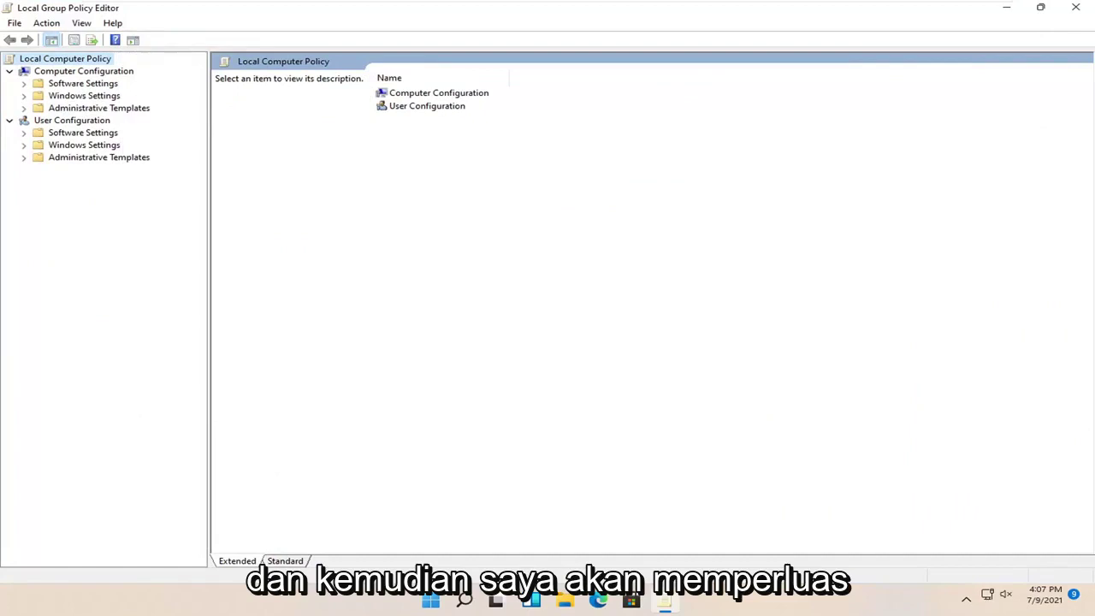
pyautogui.click(91, 108)
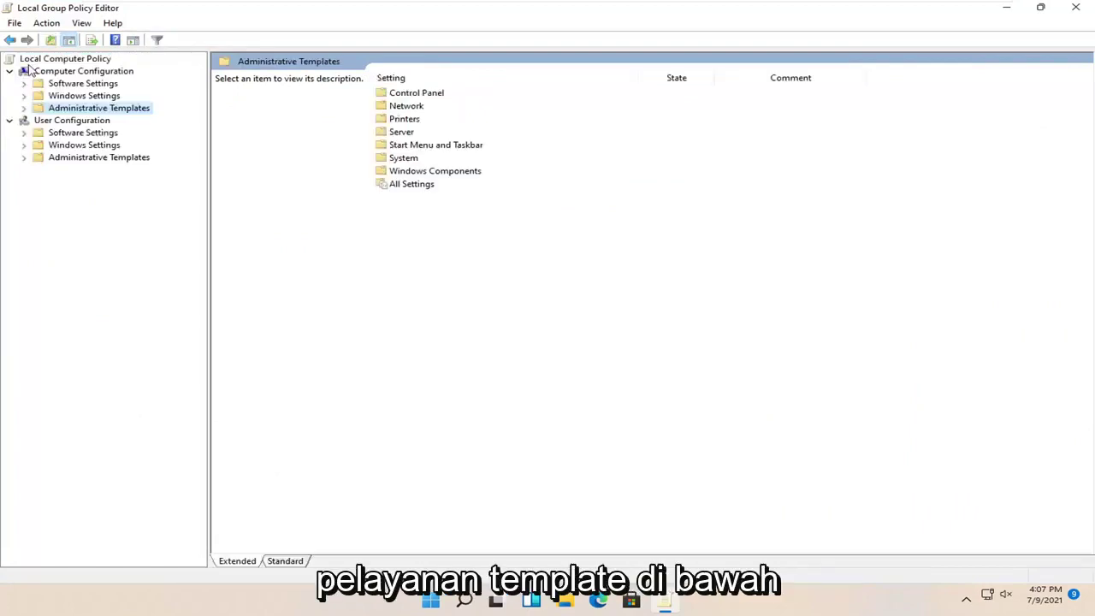
pyautogui.doubleClick(85, 109)
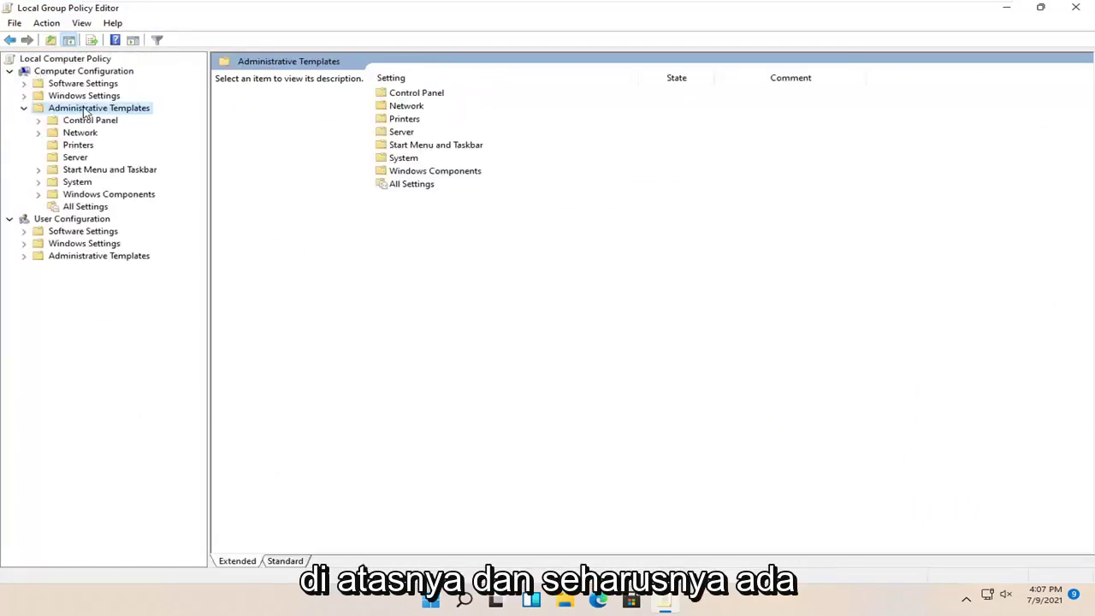
pyautogui.doubleClick(87, 195)
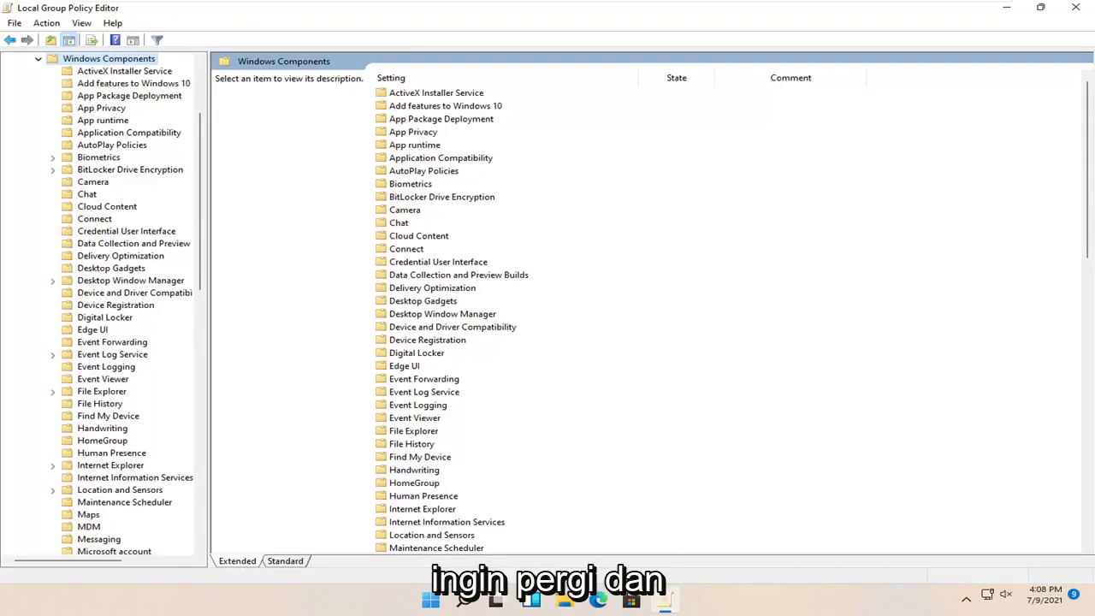
pyautogui.doubleClick(97, 170)
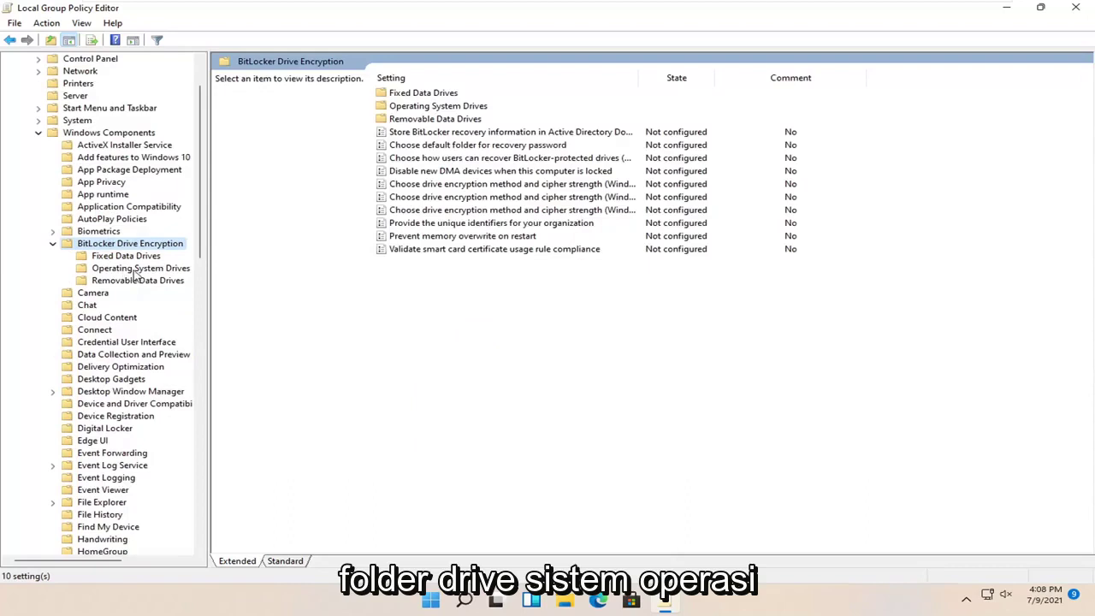
pyautogui.click(135, 271)
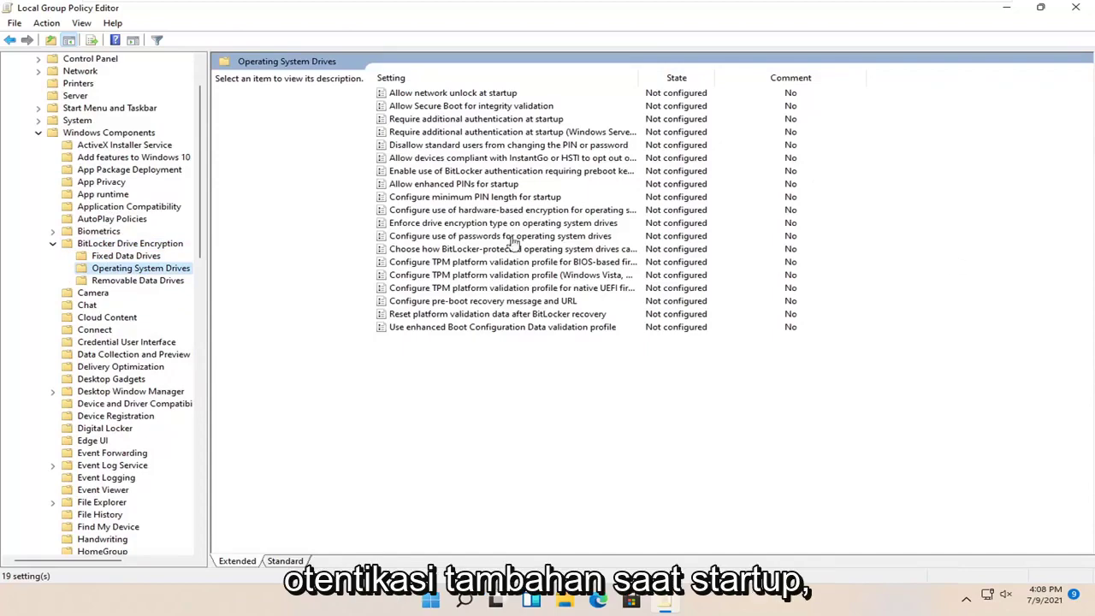
pyautogui.doubleClick(492, 120)
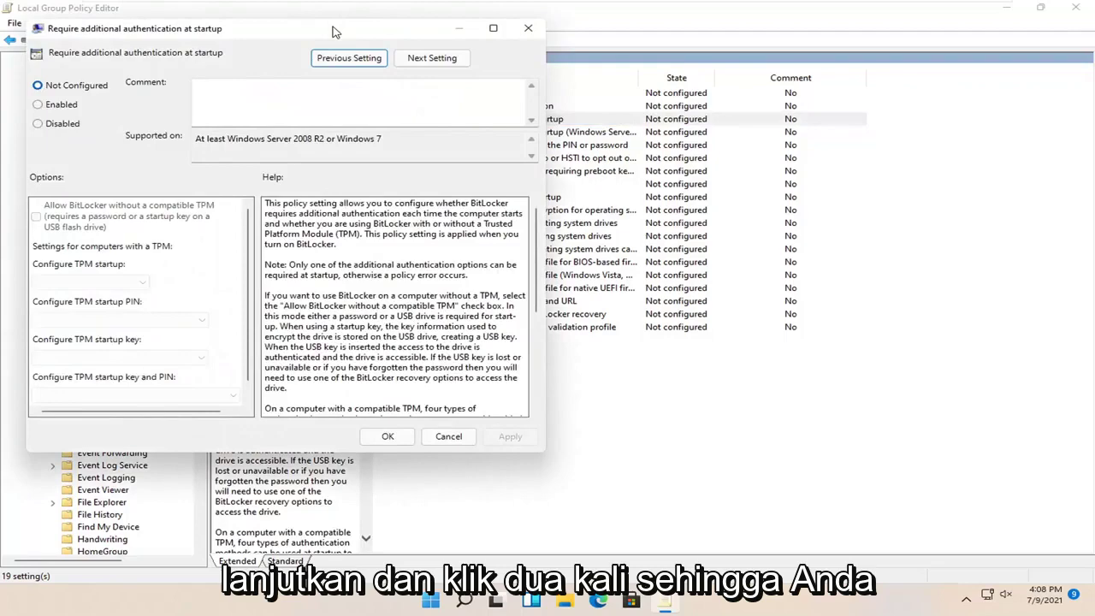
# Enable 'Require additional authentication at startup' with the default TPM options, then apply and close it
pyautogui.moveTo(338, 31); pyautogui.dragTo(624, 80)
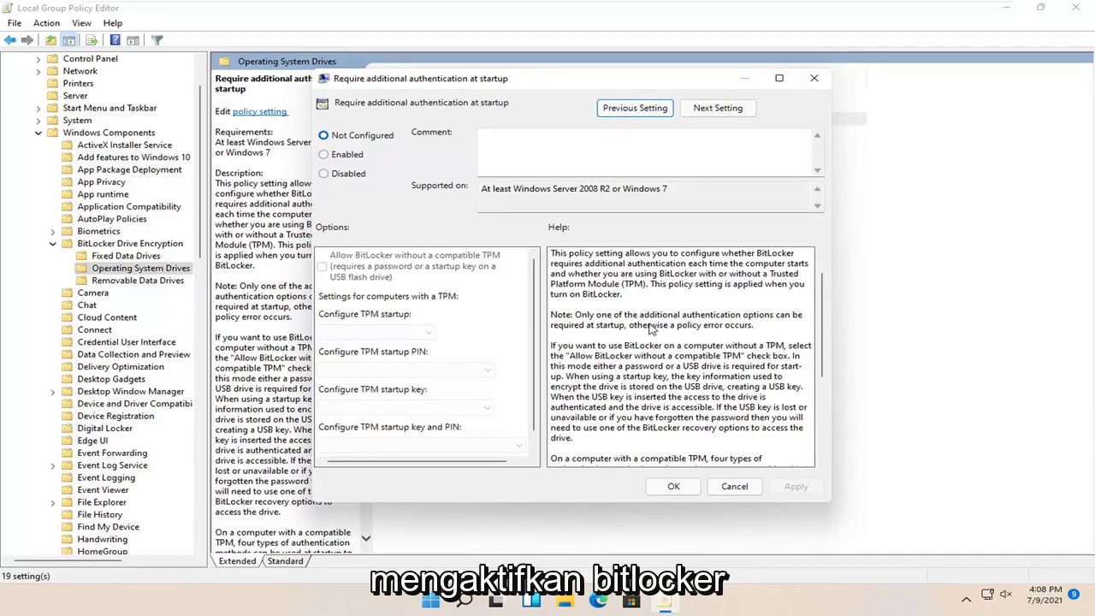
pyautogui.scroll(-1, 648, 327)
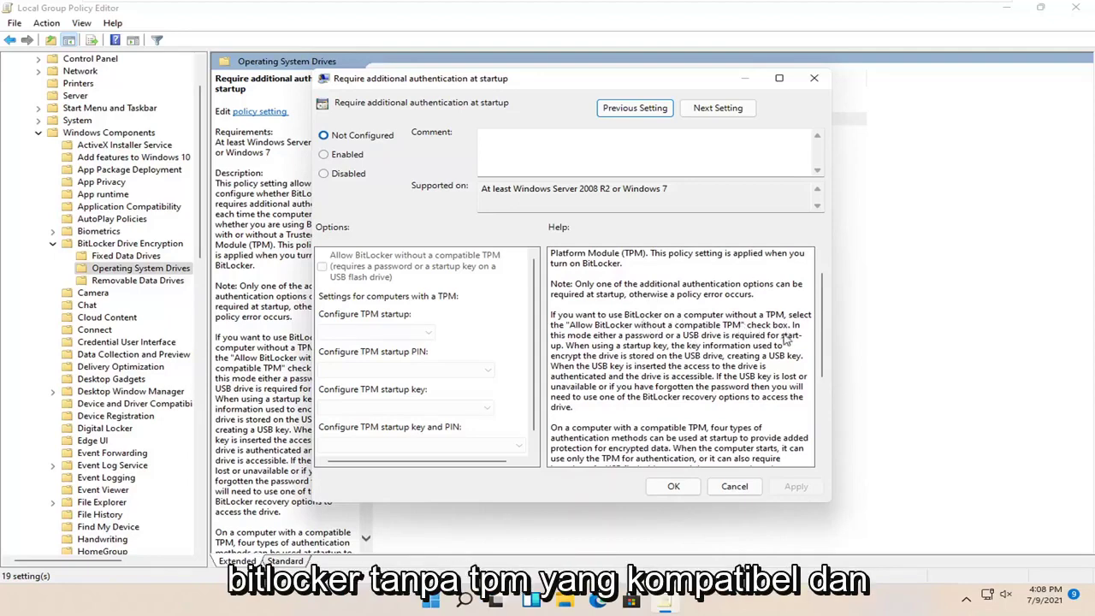
pyautogui.scroll(-4, 723, 332)
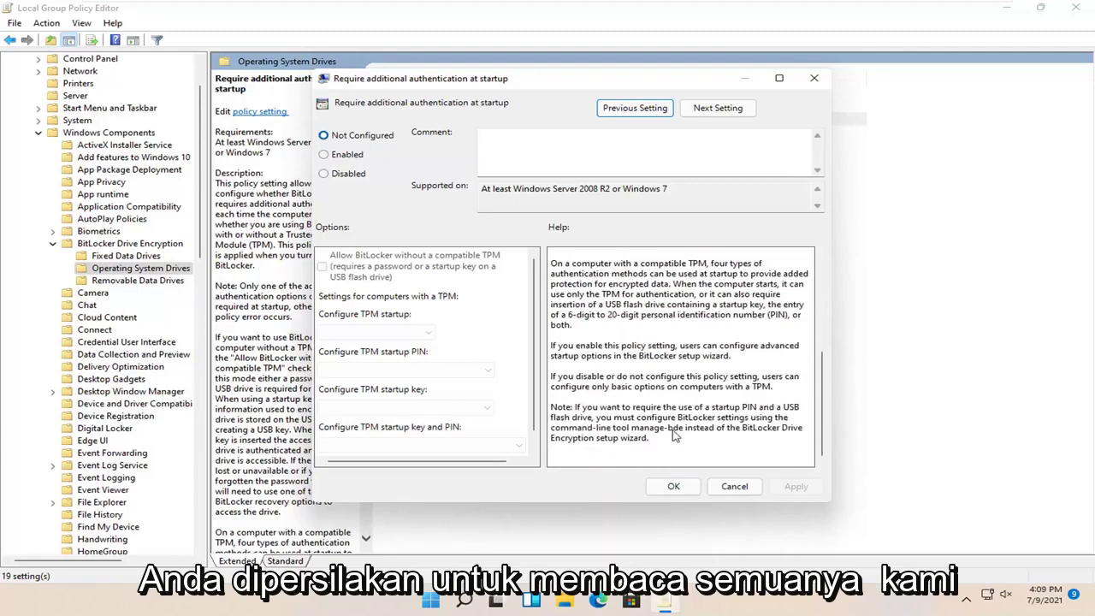
pyautogui.scroll(4, 685, 369)
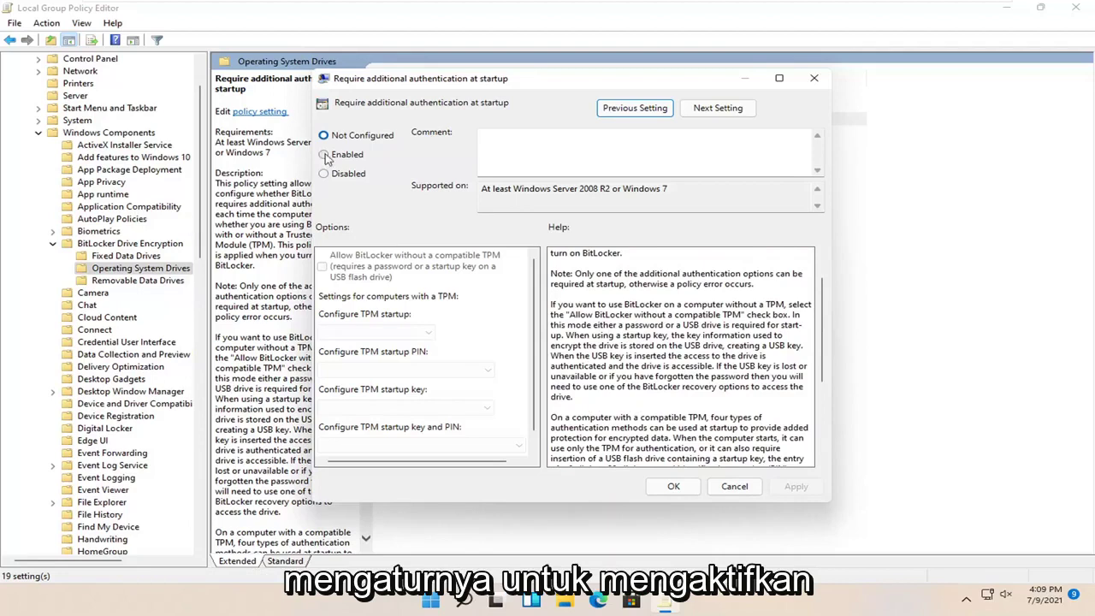
pyautogui.click(347, 156)
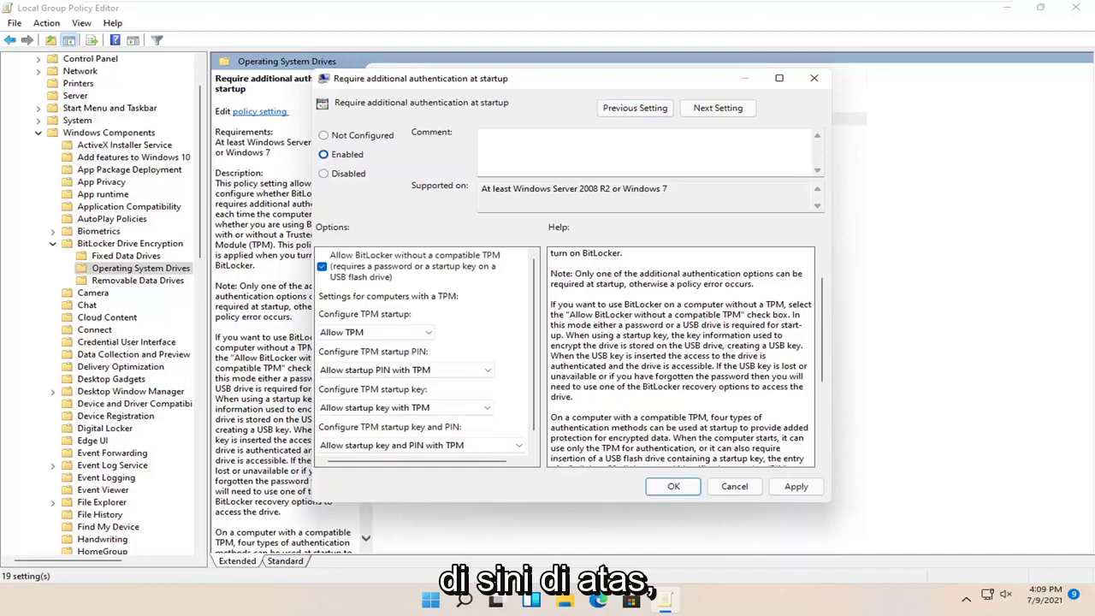
pyautogui.scroll(-1, 526, 338)
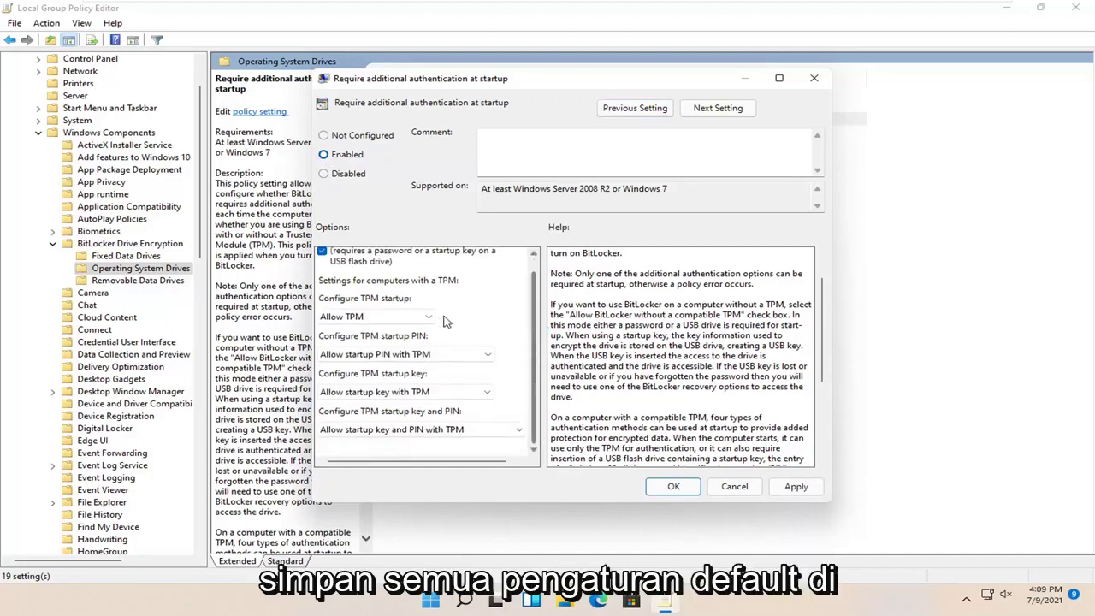
pyautogui.click(452, 354)
pyautogui.click(453, 342)
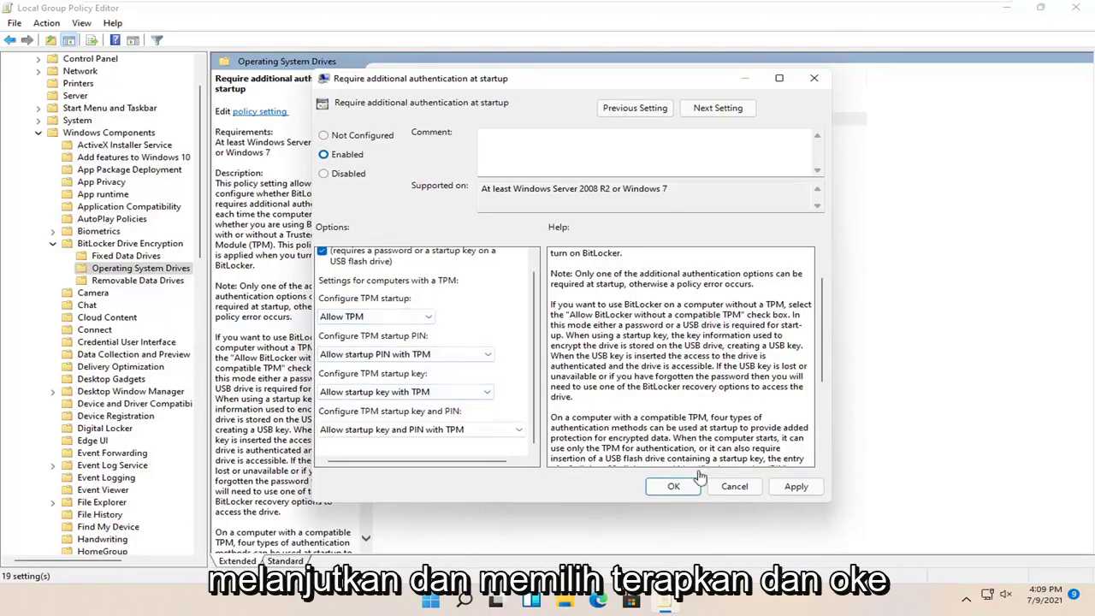
pyautogui.click(793, 488)
pyautogui.click(673, 489)
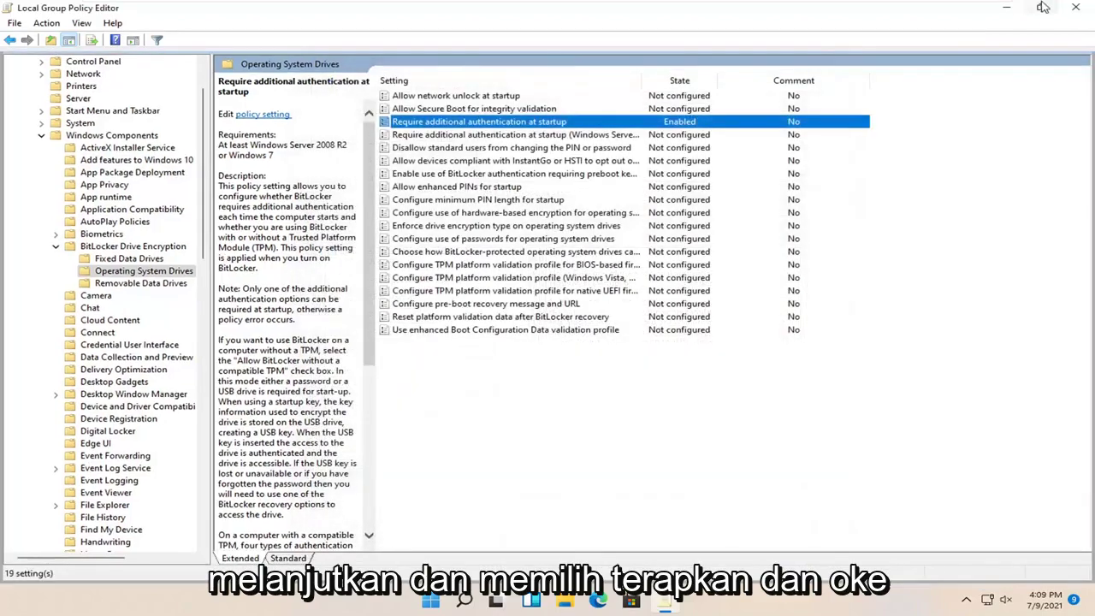
# Close the policy editor and choose Turn on BitLocker for Local Disk (C:) under This PC
pyautogui.click(1075, 7)
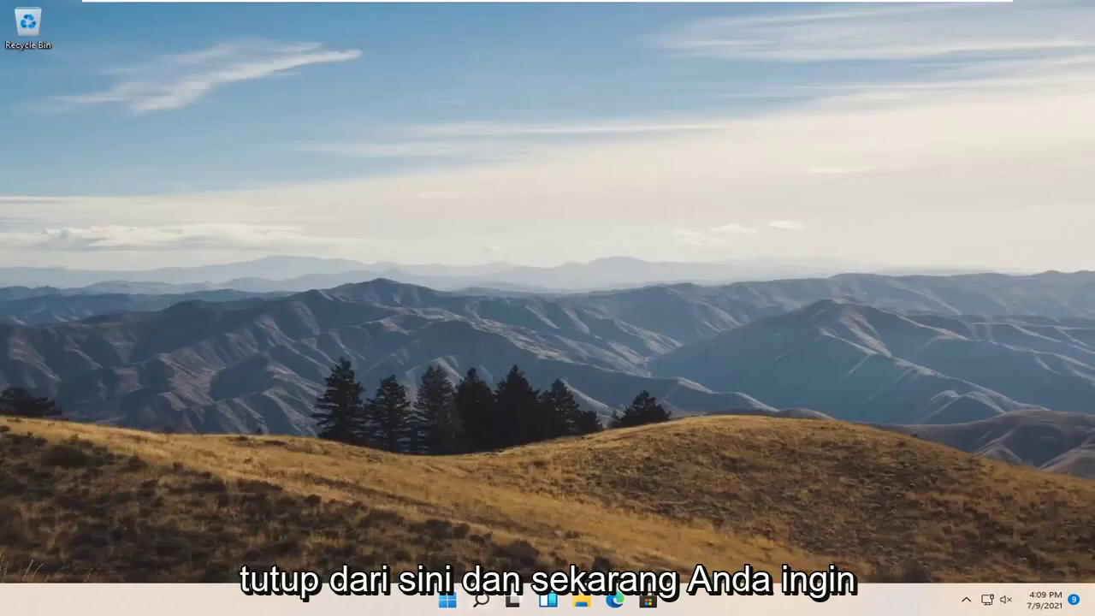
pyautogui.click(582, 602)
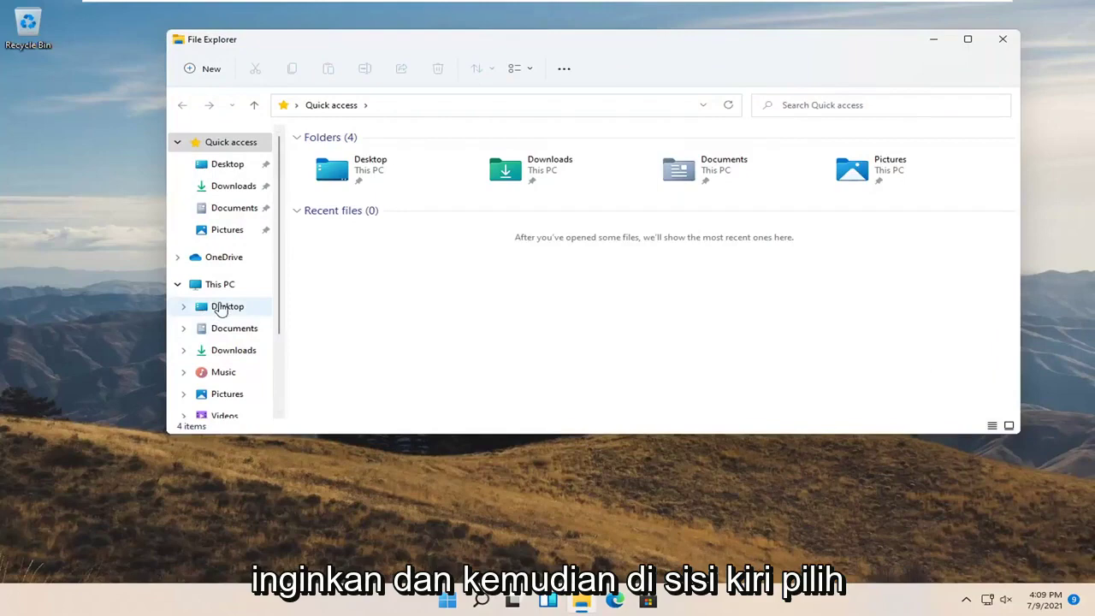
pyautogui.click(228, 291)
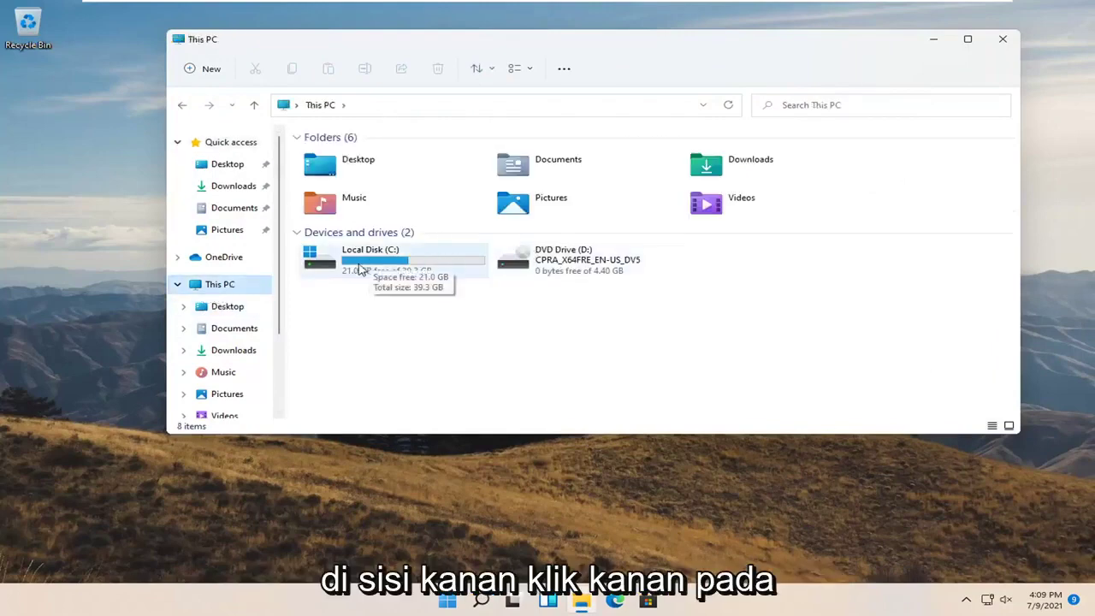
pyautogui.rightClick(368, 267)
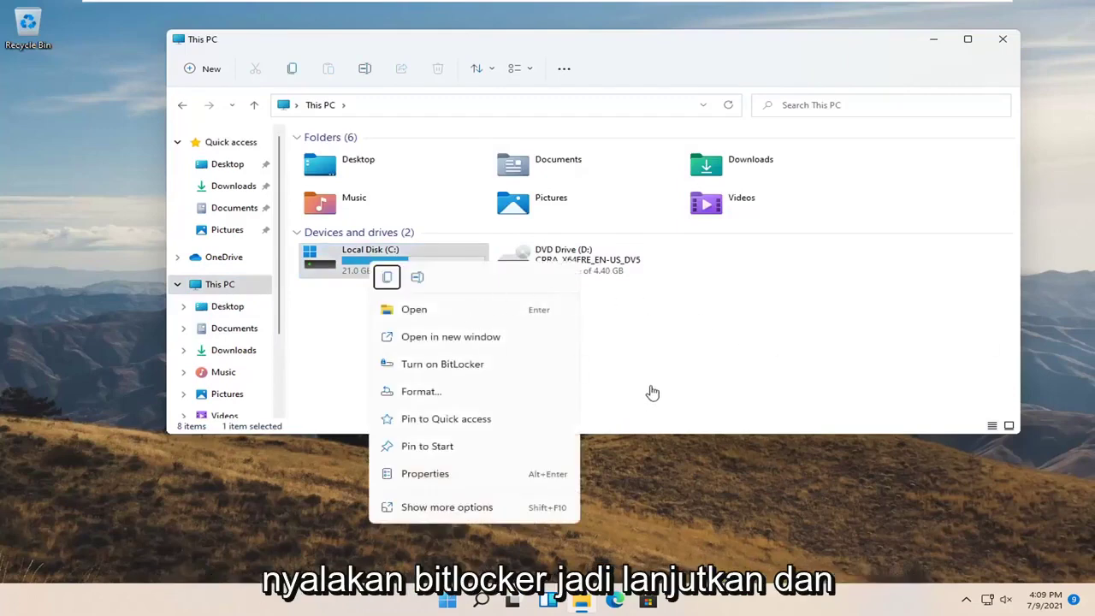
pyautogui.click(457, 371)
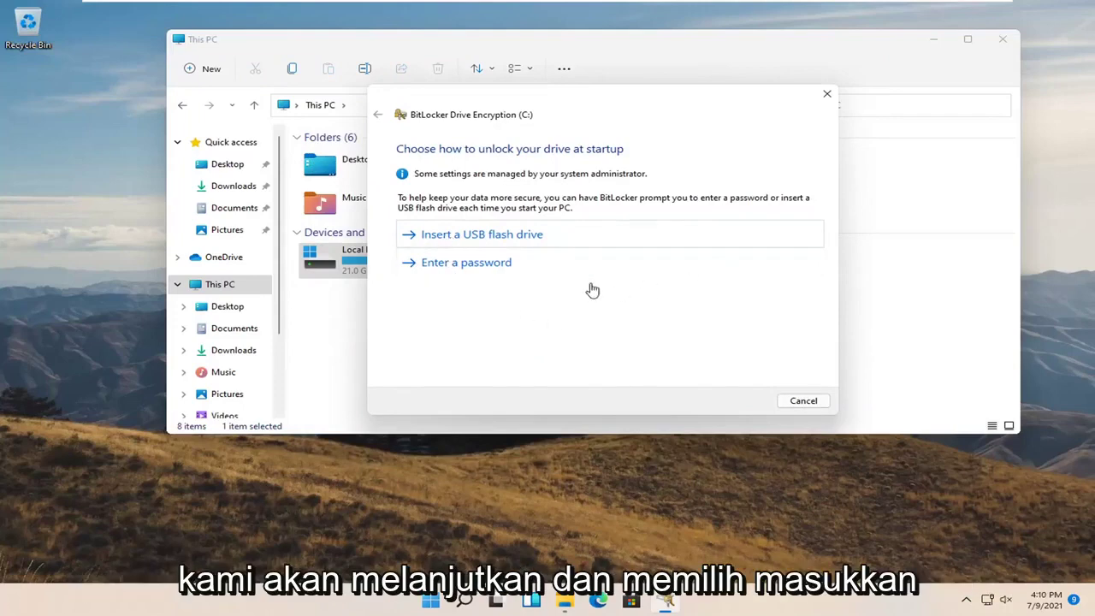
# Choose password unlock for drive C: and try entering a too-short password in both boxes
pyautogui.click(495, 266)
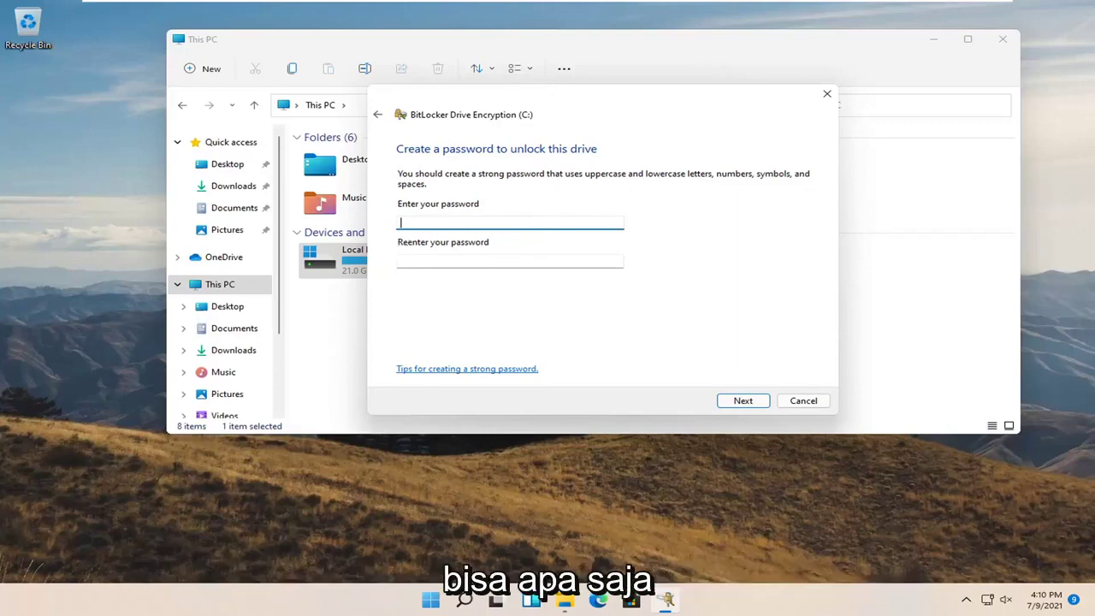
pyautogui.write('3')
pyautogui.press('Tab')
pyautogui.write('123')
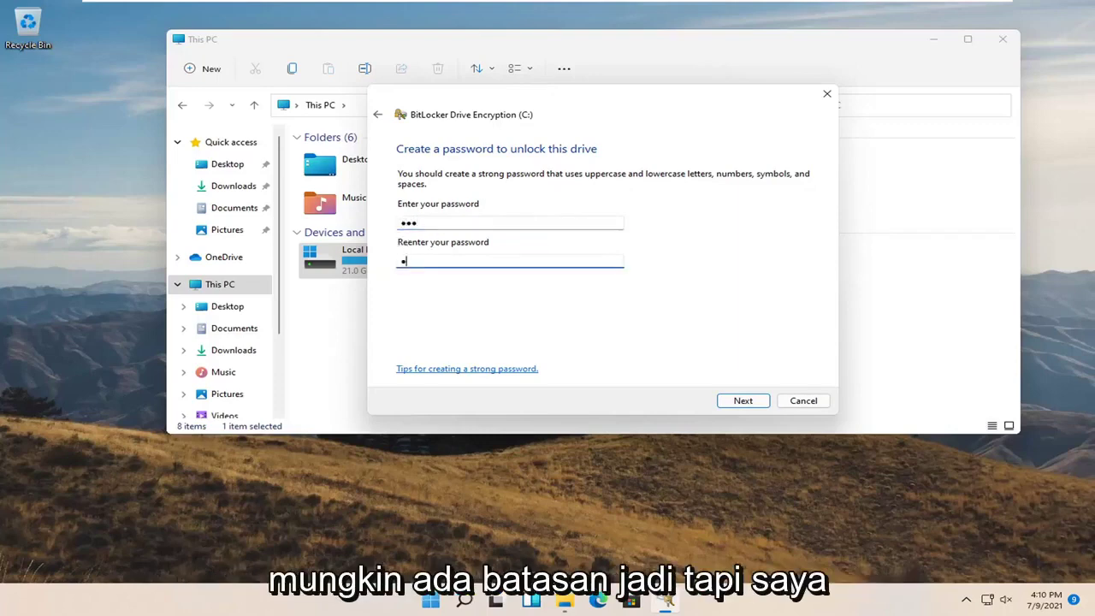
pyautogui.click(747, 409)
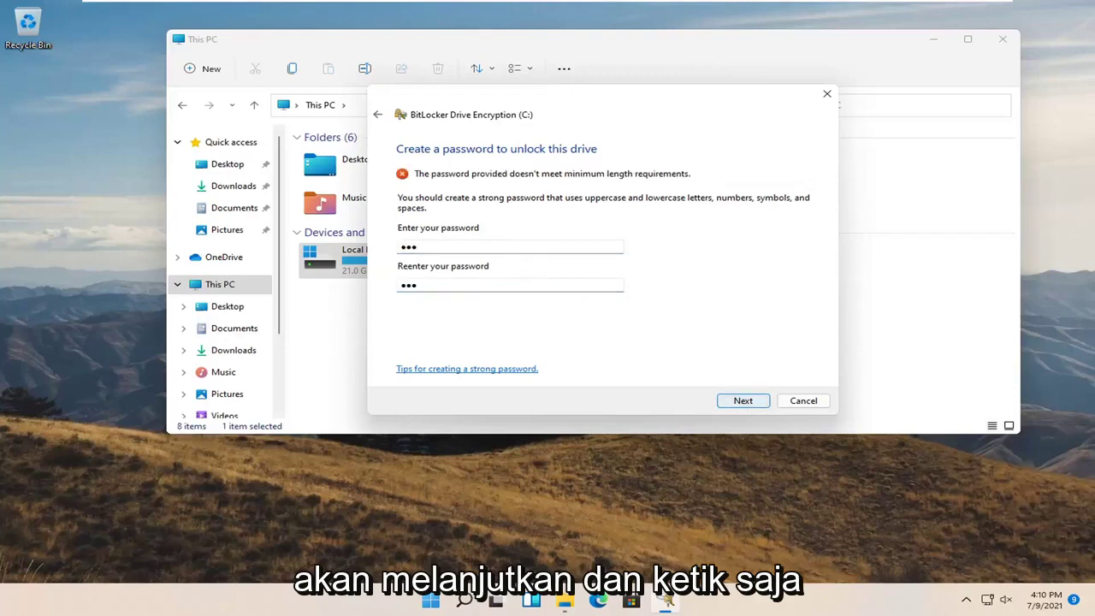
pyautogui.click(415, 247)
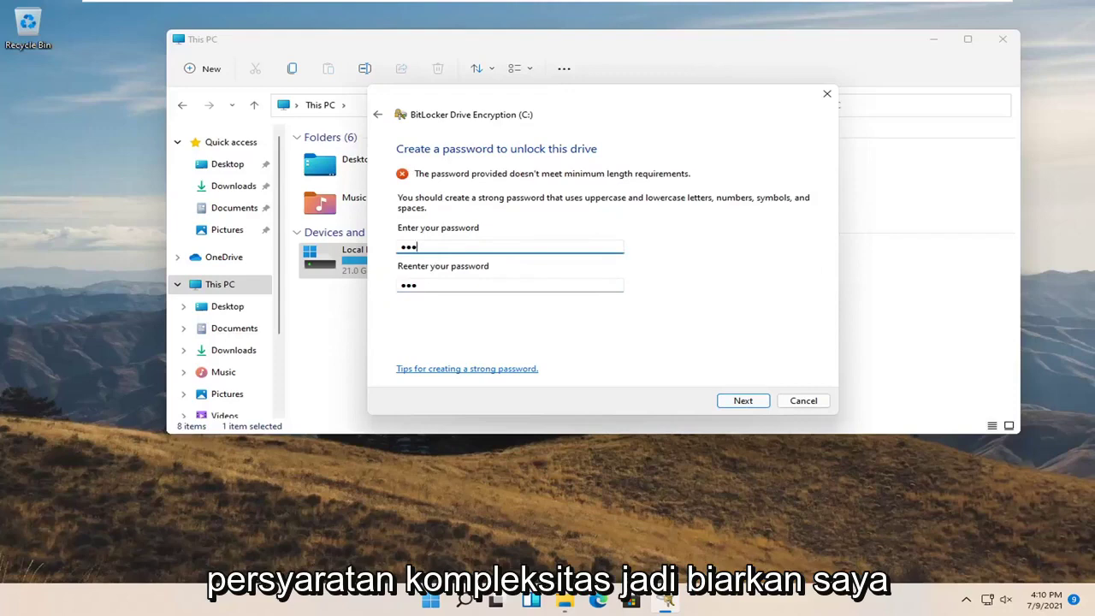
pyautogui.write('4')
pyautogui.press('Tab')
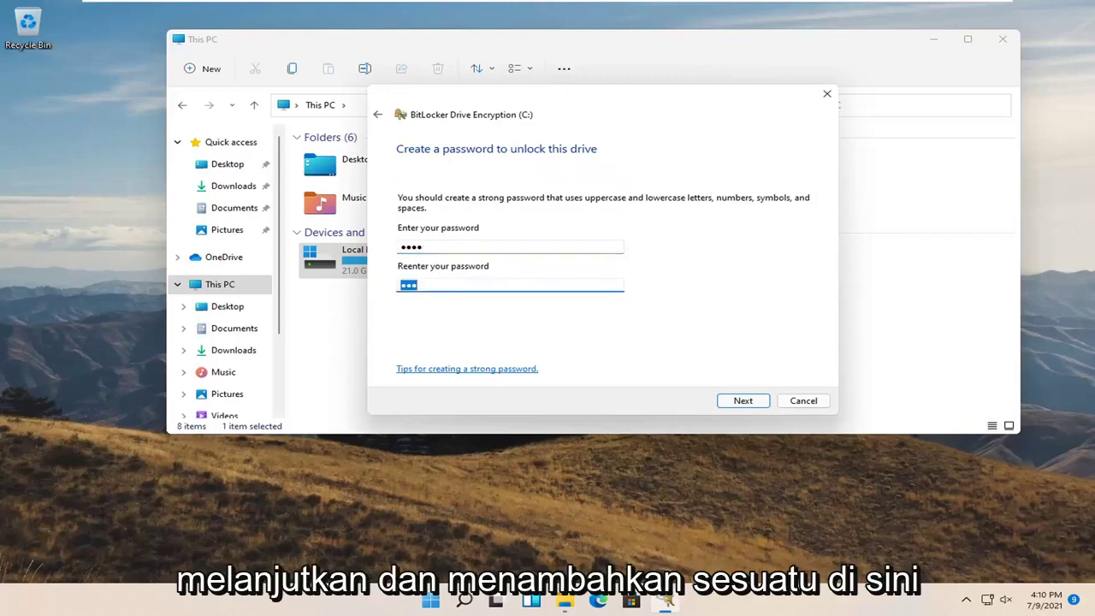
pyautogui.press('End')
pyautogui.write('4')
pyautogui.click(739, 402)
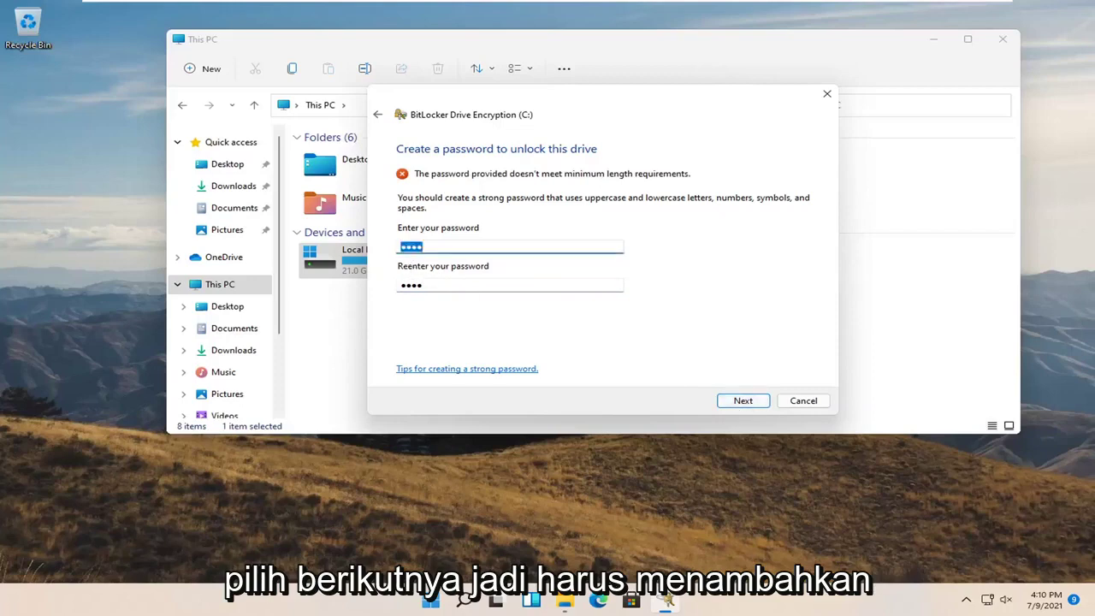
# Replace both entries with a password of at least 8 characters and continue
pyautogui.press('End')
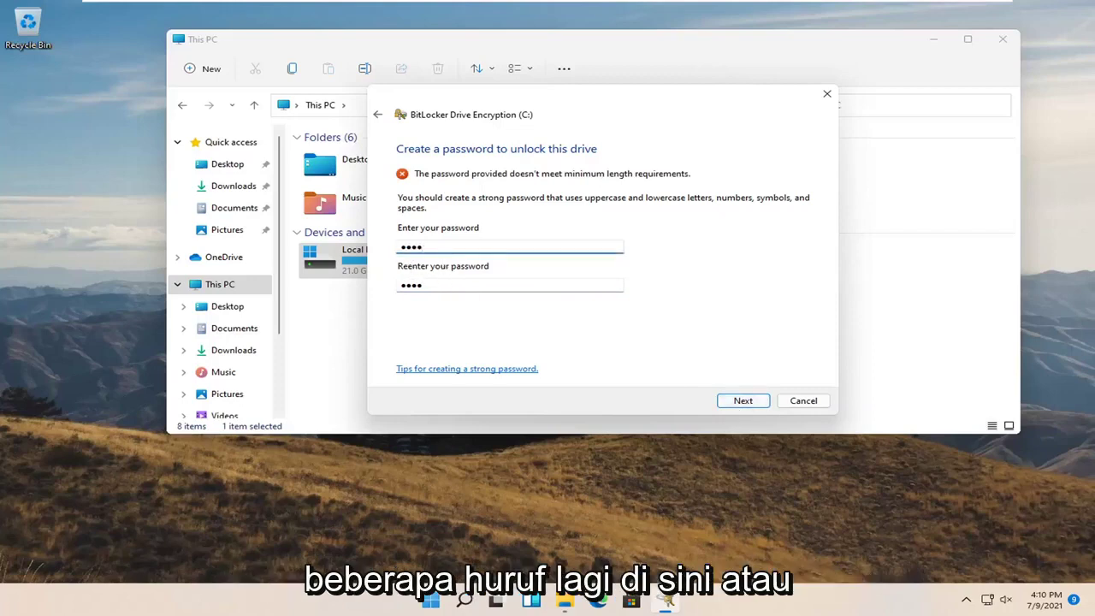
pyautogui.hotkey('ctrl', 'a')
pyautogui.write('123')
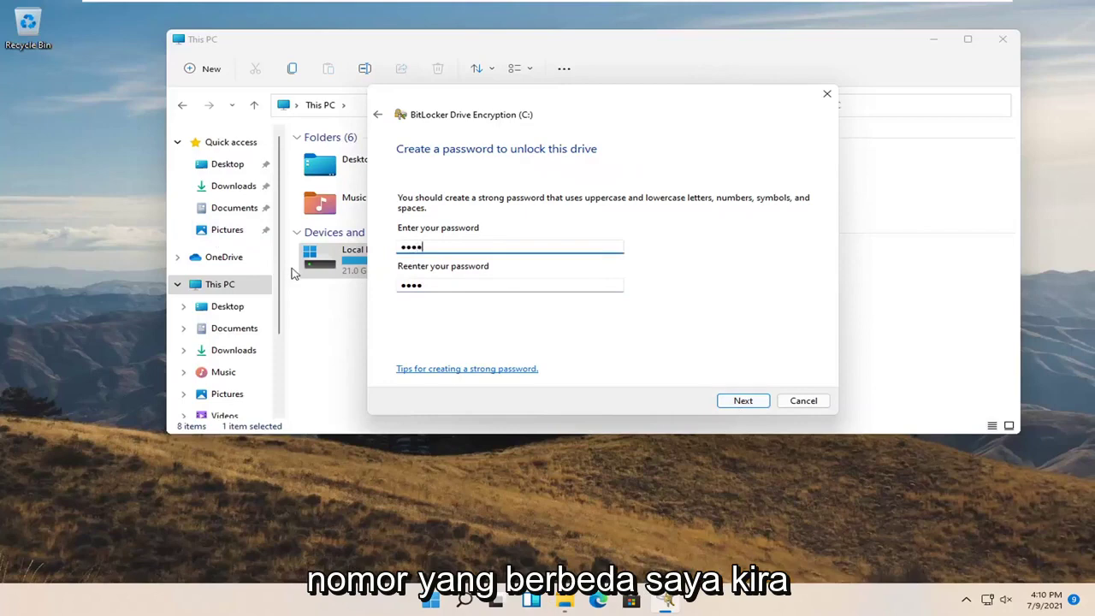
pyautogui.write('4567890')
pyautogui.click(400, 287)
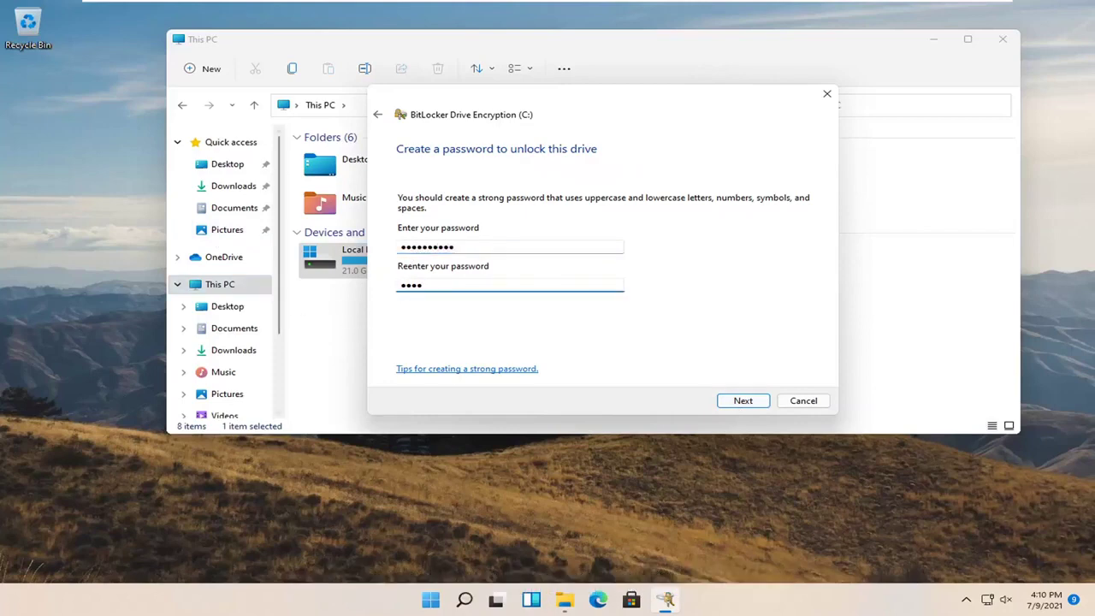
pyautogui.hotkey('ctrl', 'a')
pyautogui.write('12')
pyautogui.click(741, 402)
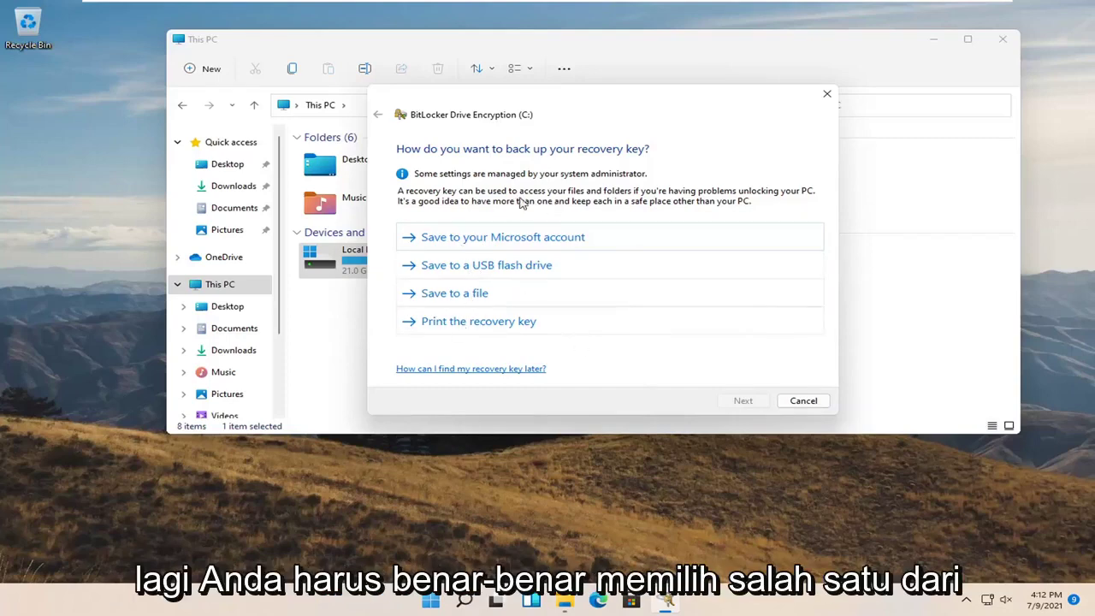
# Print the recovery key with Microsoft Print to PDF, saving it as '1' on the Desktop
pyautogui.click(490, 323)
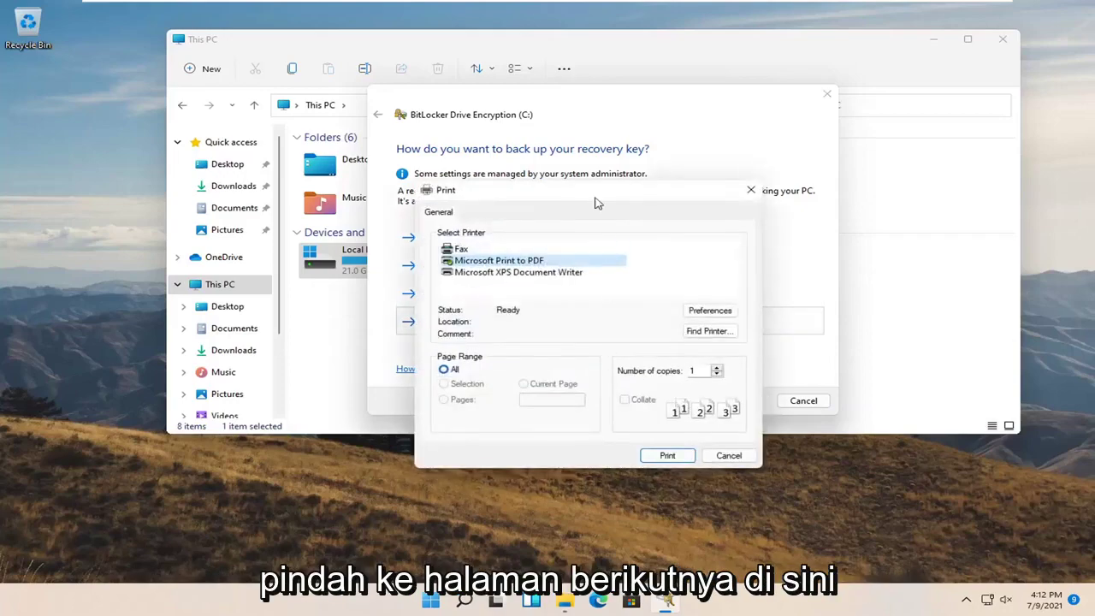
pyautogui.moveTo(596, 195); pyautogui.dragTo(551, 164)
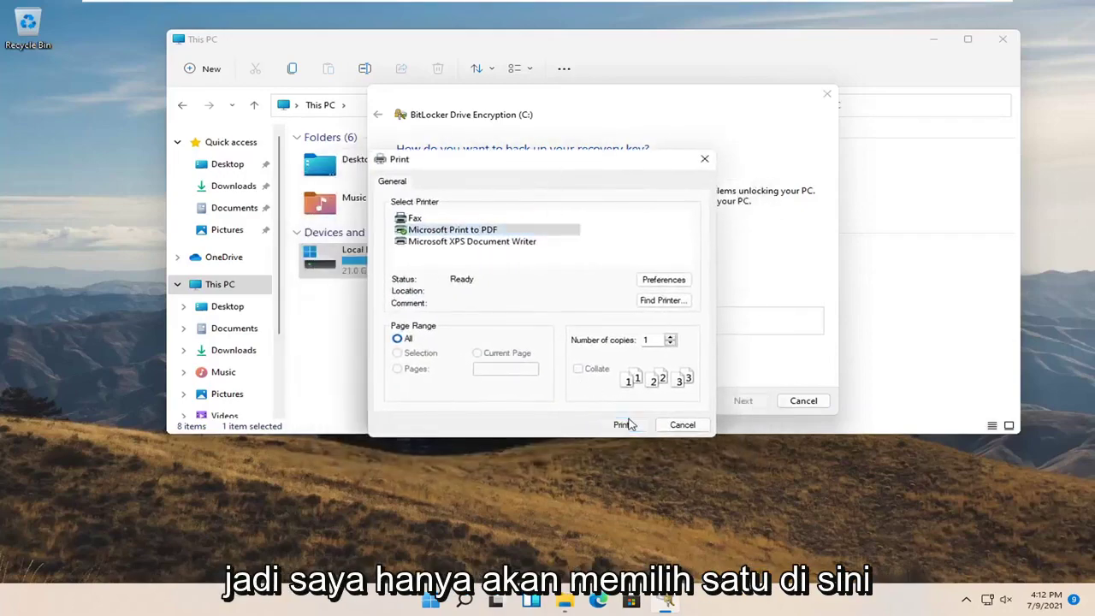
pyautogui.click(624, 425)
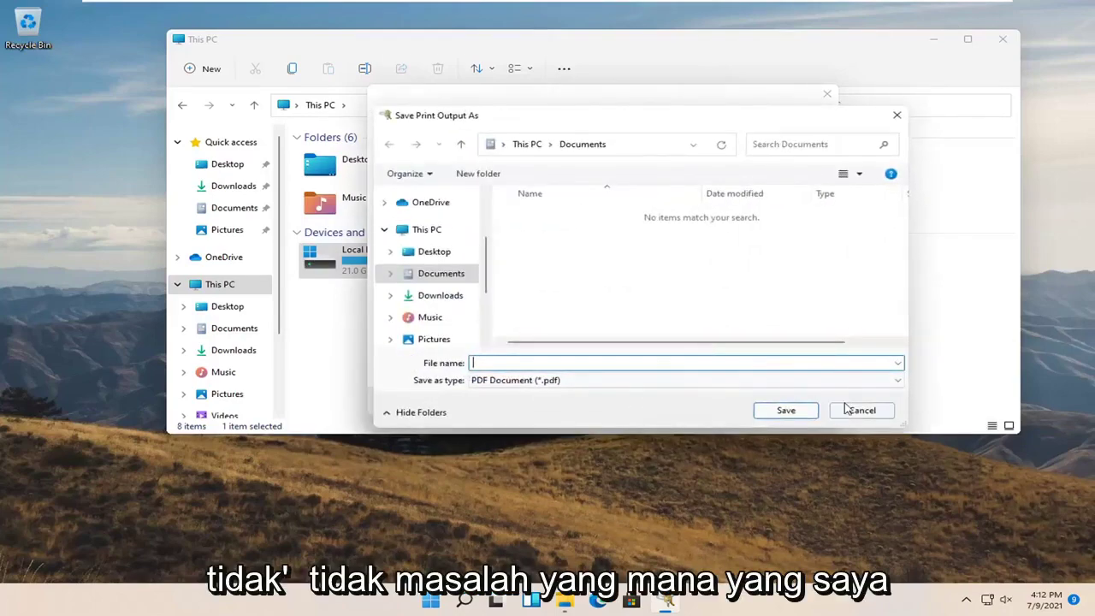
pyautogui.write('1')
pyautogui.click(428, 251)
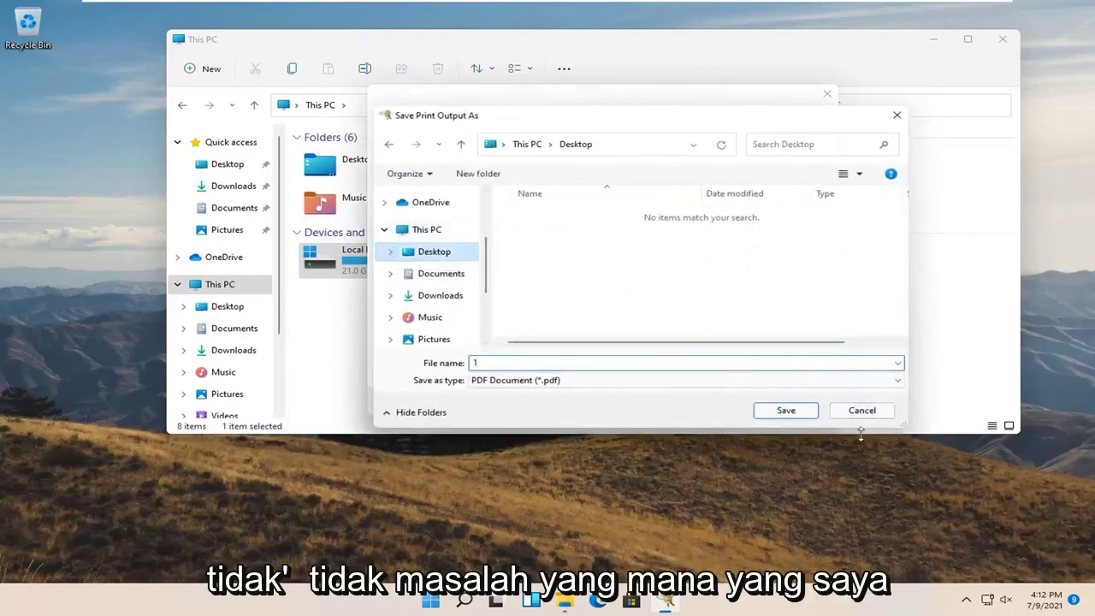
pyautogui.click(802, 411)
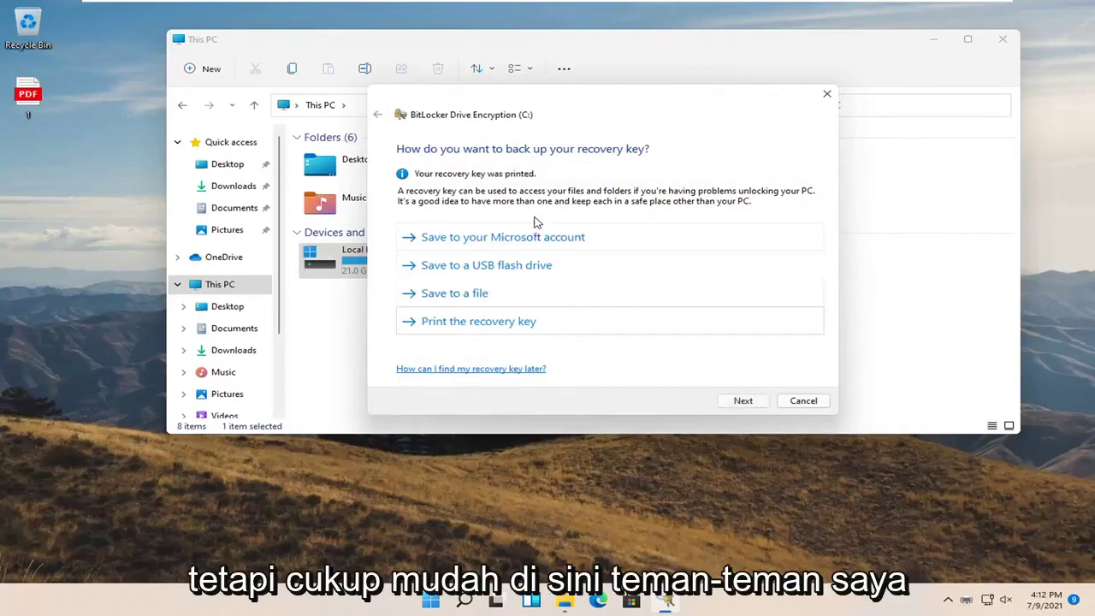
# Open the '1' recovery-key PDF from the desktop
pyautogui.click(7, 108)
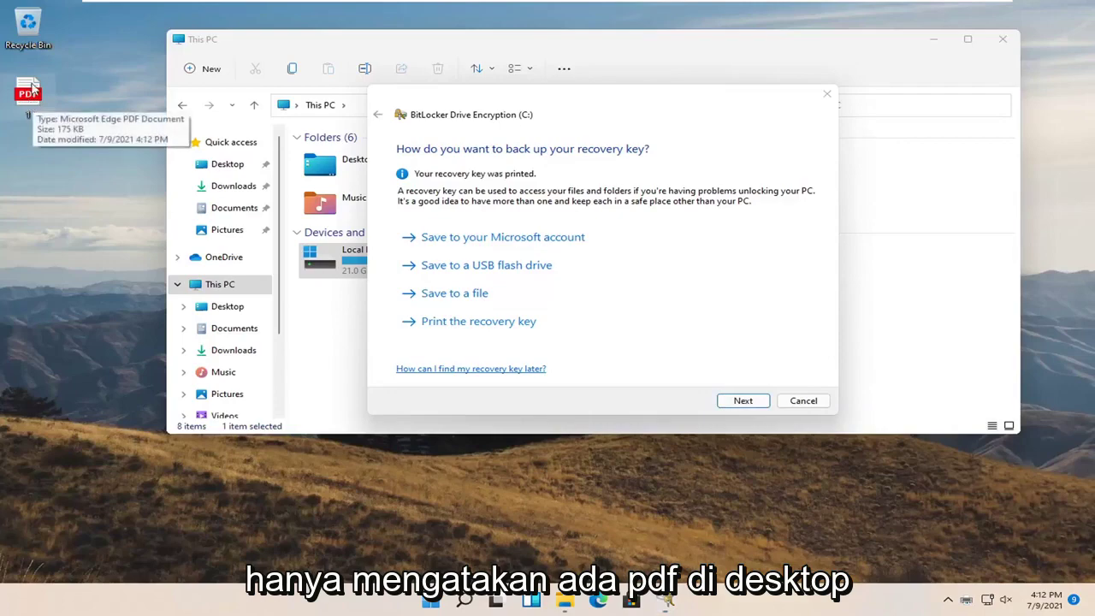
pyautogui.click(36, 94)
pyautogui.doubleClick(34, 97)
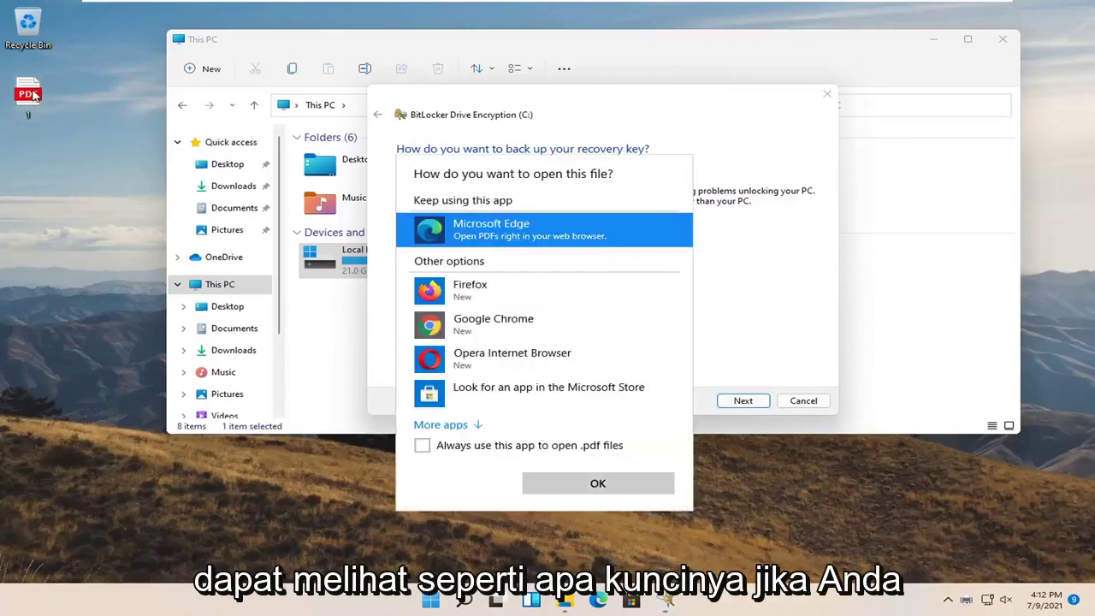
# View the recovery-key PDF in Microsoft Edge, then move its window aside to reveal the wizard
pyautogui.click(547, 482)
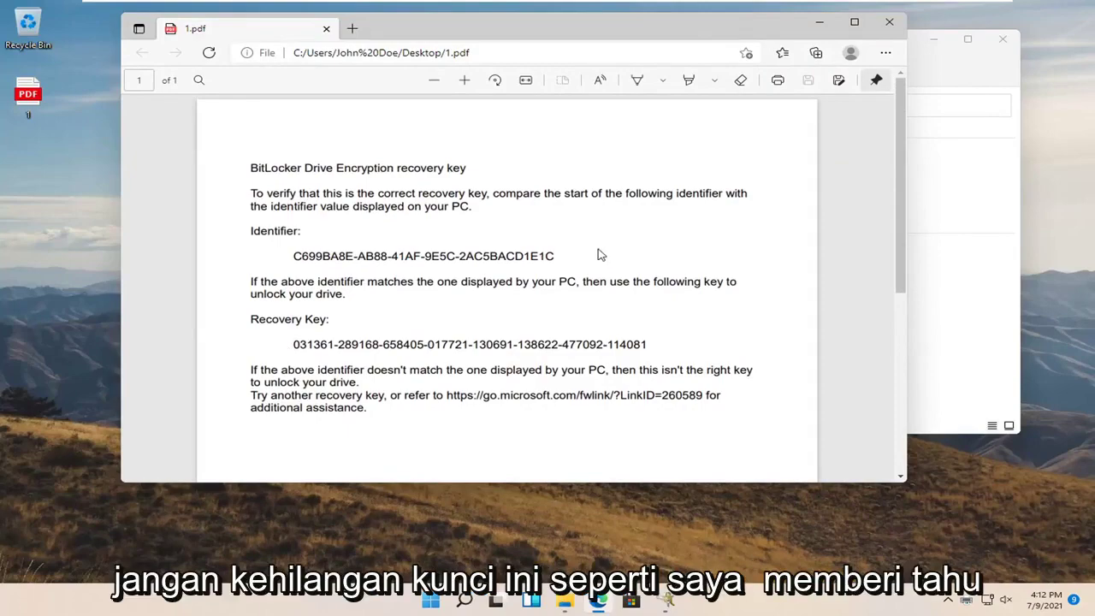
pyautogui.scroll(-3, 596, 252)
pyautogui.scroll(3, 582, 266)
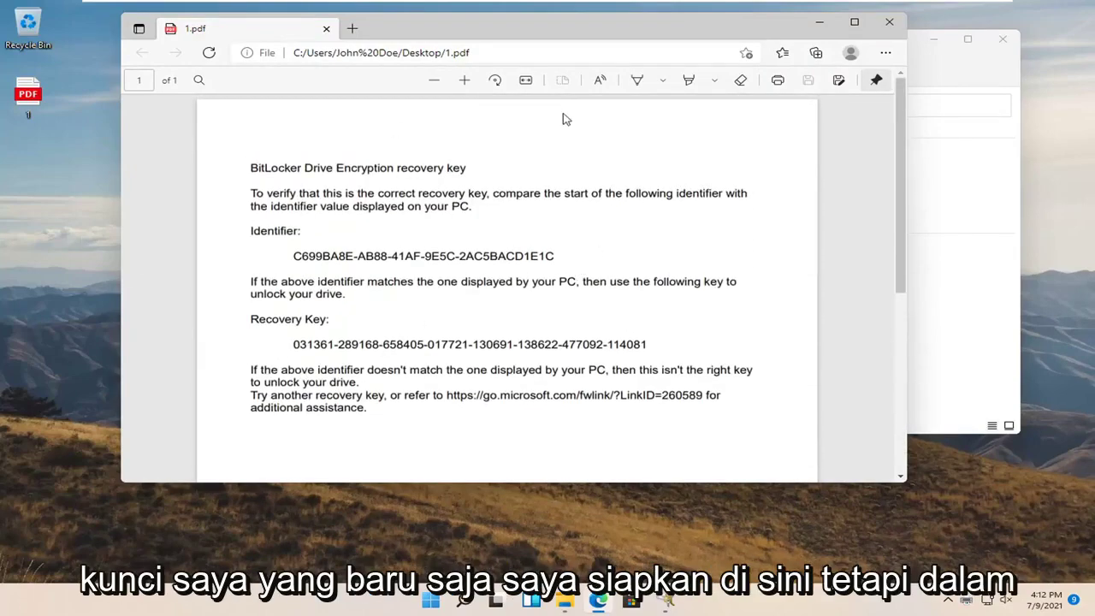
pyautogui.moveTo(563, 34); pyautogui.dragTo(631, 75)
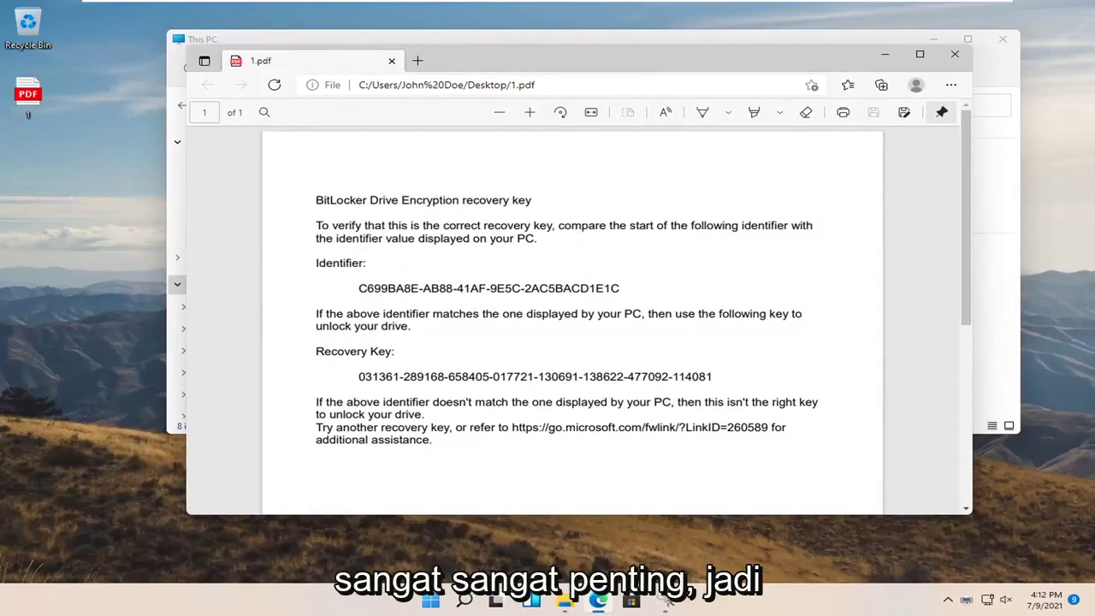
# Close the PDF and advance past the backup page, keeping 'Encrypt used disk space only'
pyautogui.click(955, 54)
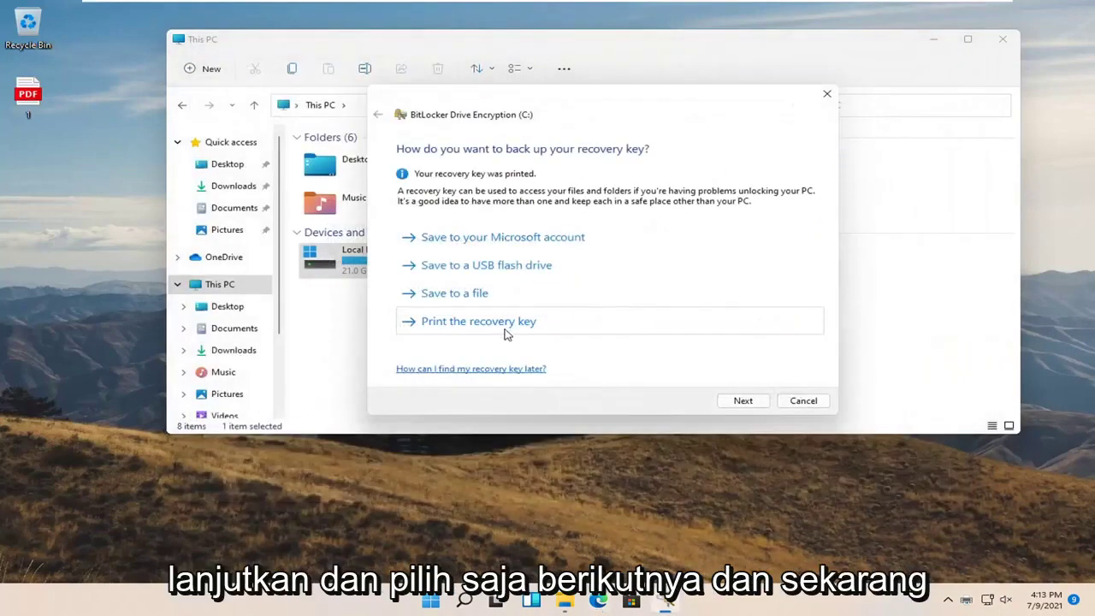
pyautogui.click(743, 402)
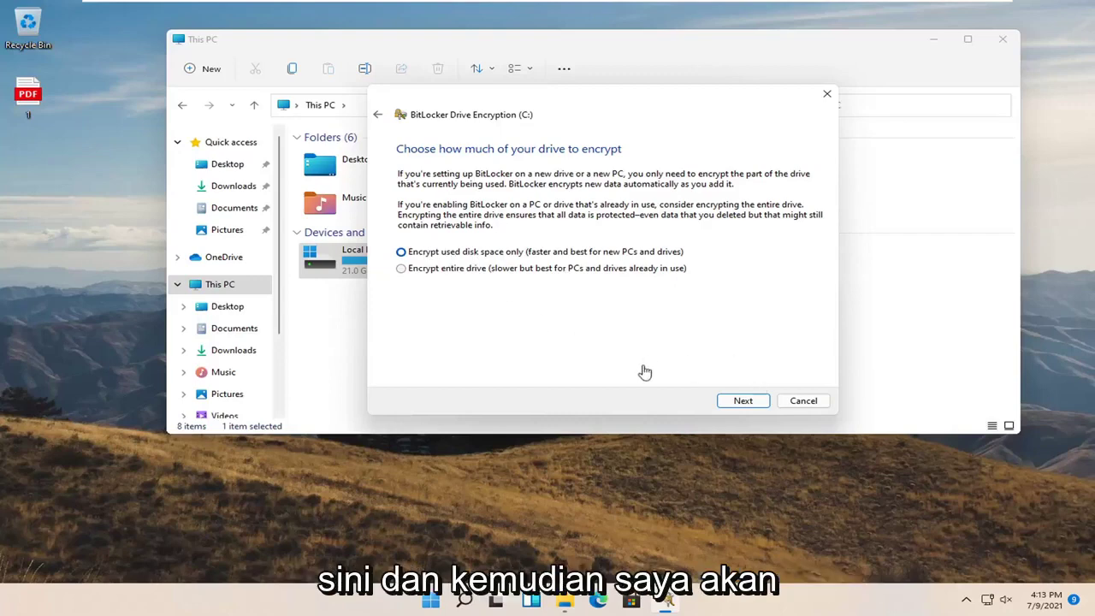
pyautogui.click(742, 402)
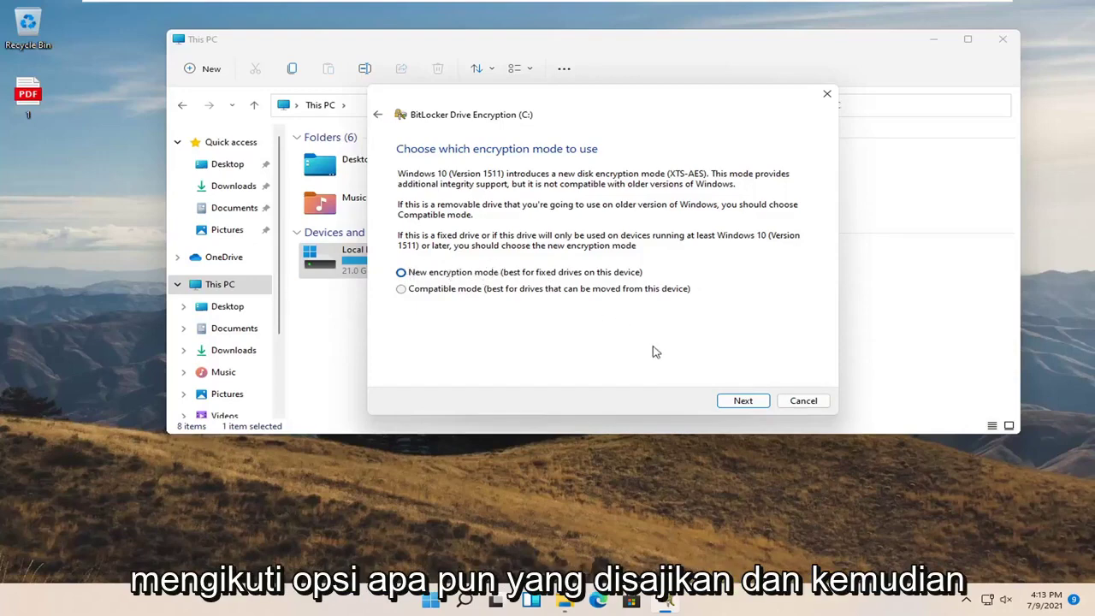
# Keep New encryption mode, start encrypting drive C:, and close File Explorer
pyautogui.click(729, 401)
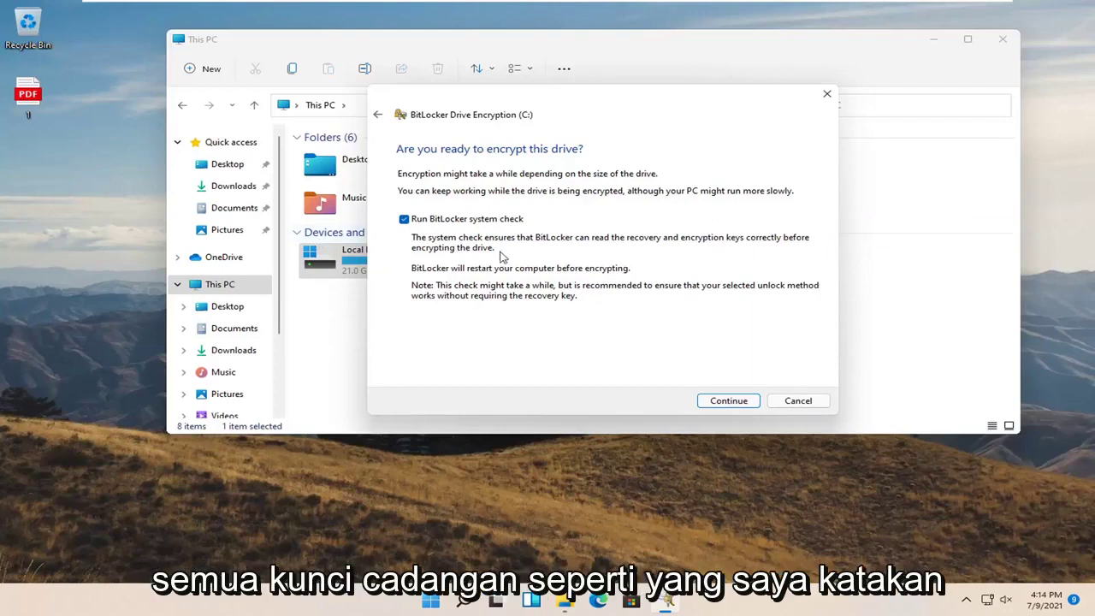
pyautogui.click(732, 404)
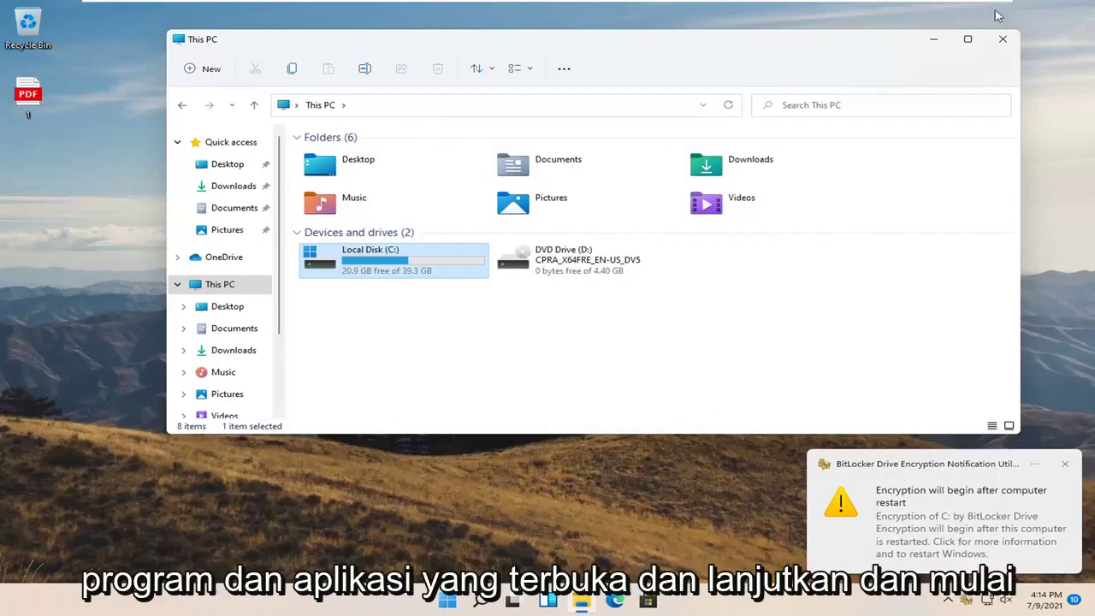
pyautogui.click(1002, 39)
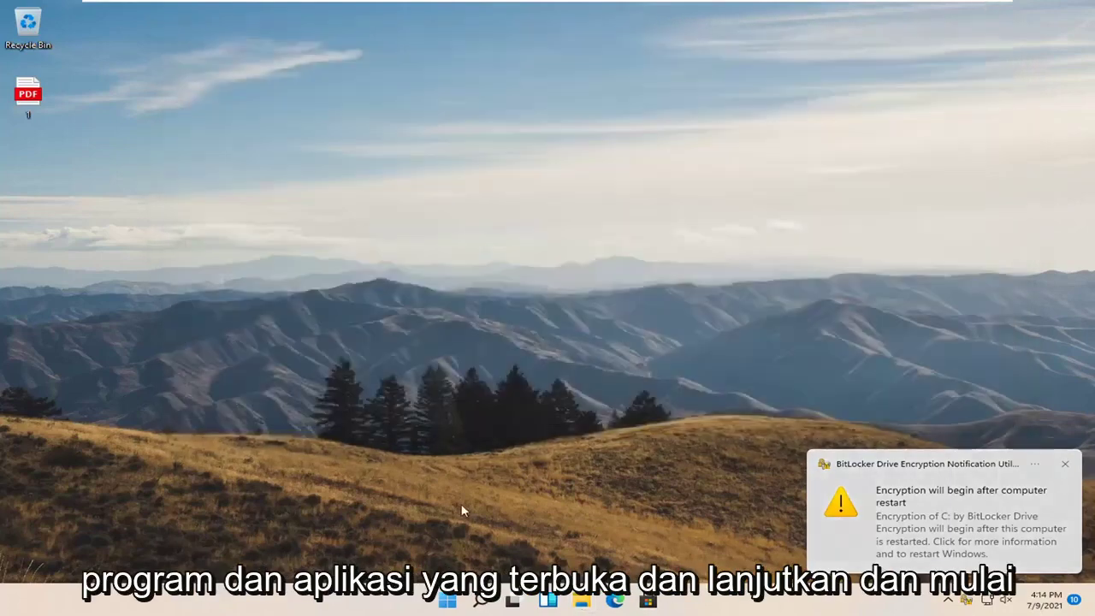
# Restart the computer from the Start button's Shut down or sign out menu
pyautogui.rightClick(447, 600)
pyautogui.moveTo(518, 545)
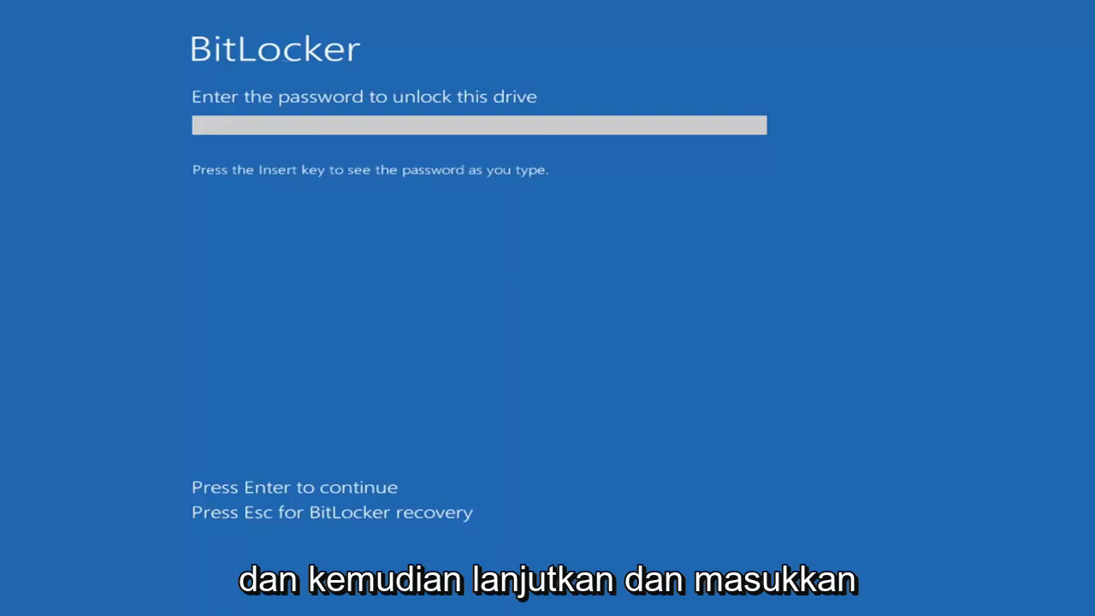
# Enter the drive's BitLocker unlock password at the pre-boot prompt so Windows 11 starts loading
pyautogui.write('p')
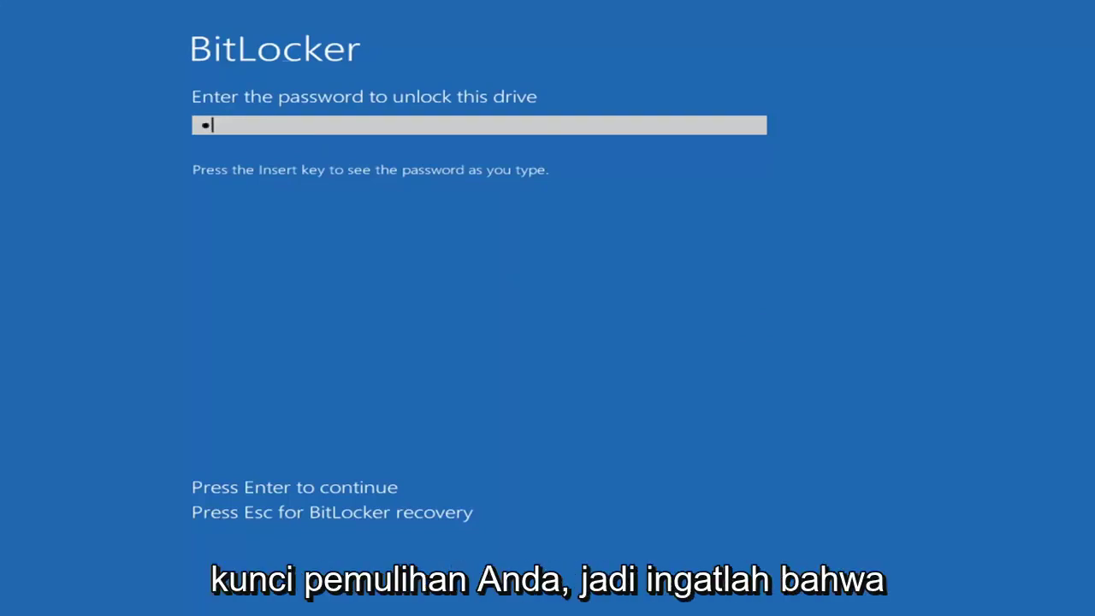
pyautogui.write('ass')
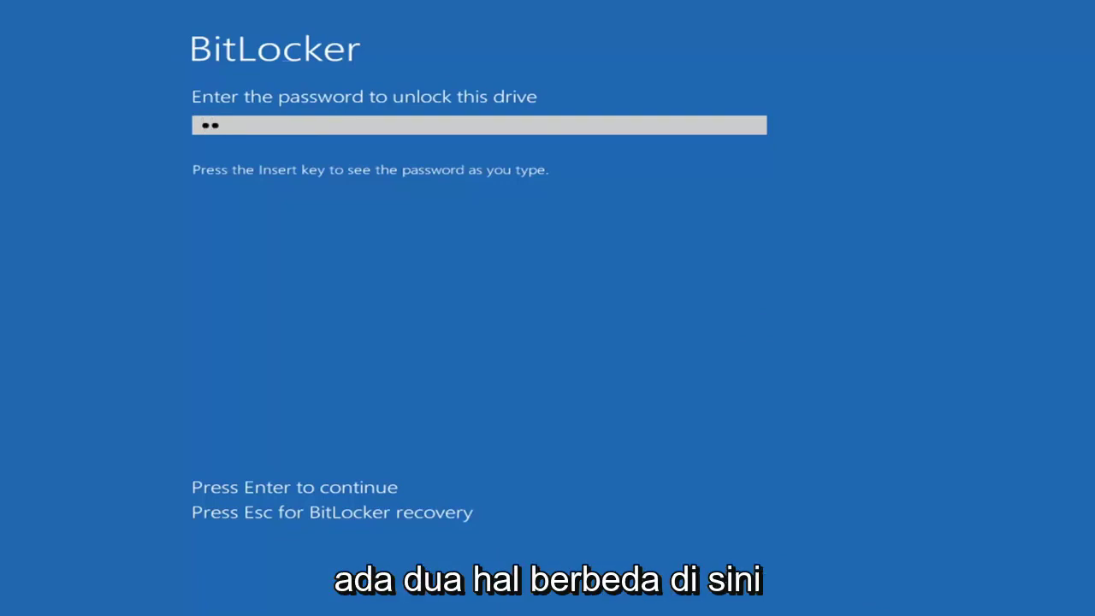
pyautogui.write('word12')
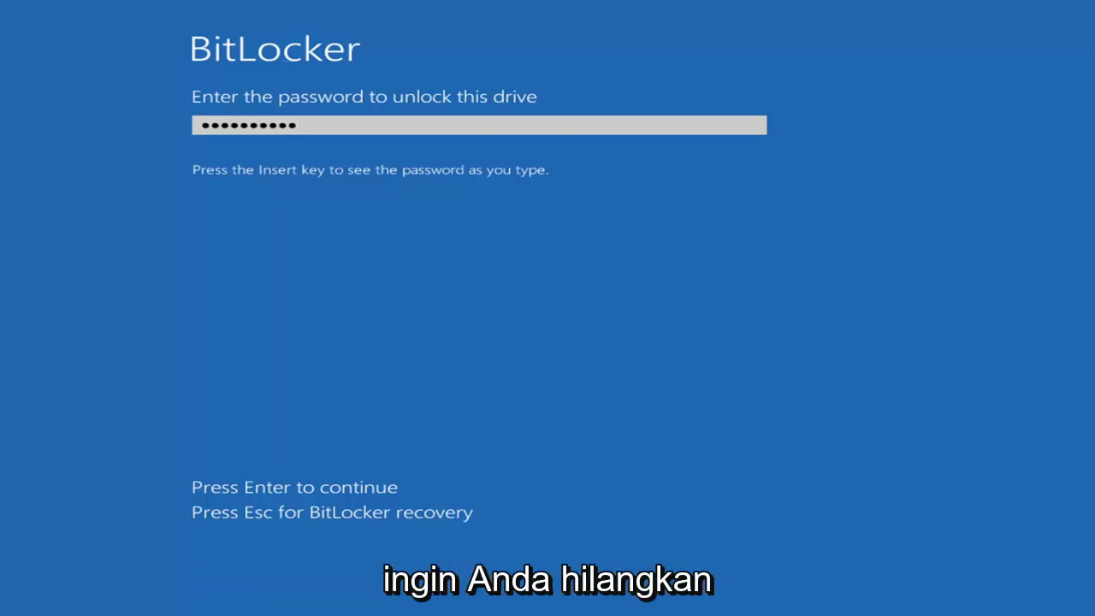
pyautogui.press('Return')
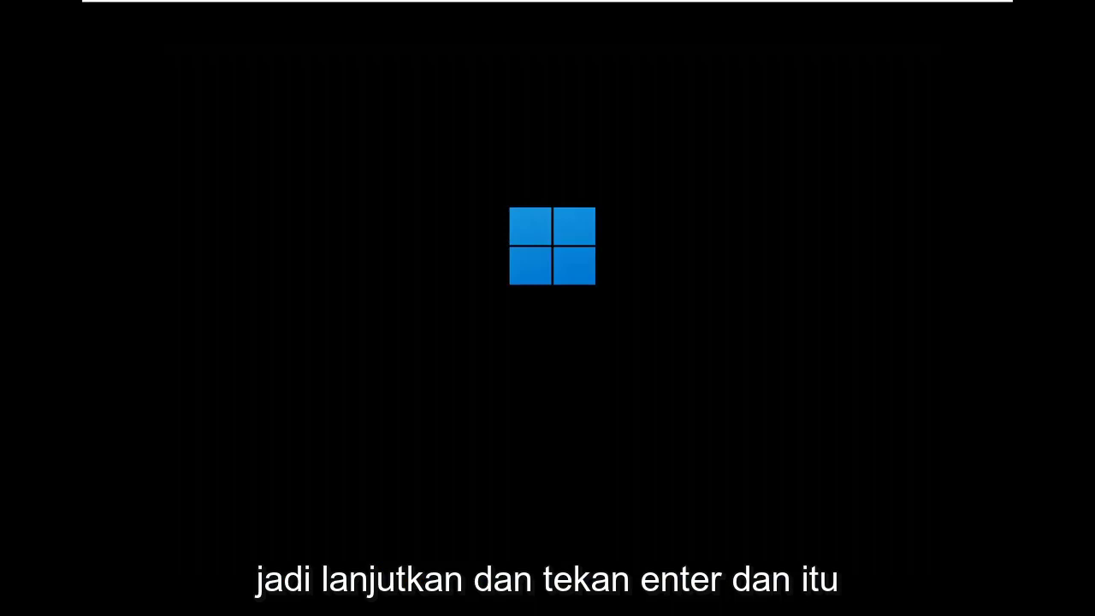